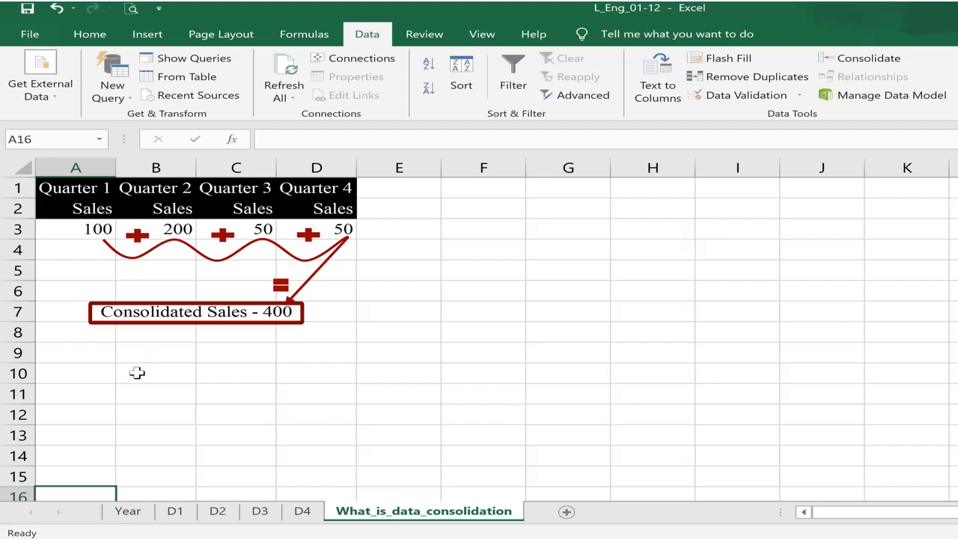
# - Compare the row 9 headers A9–D9, noting the abbreviated S in D9 against Sales
pyautogui.click(110, 331)
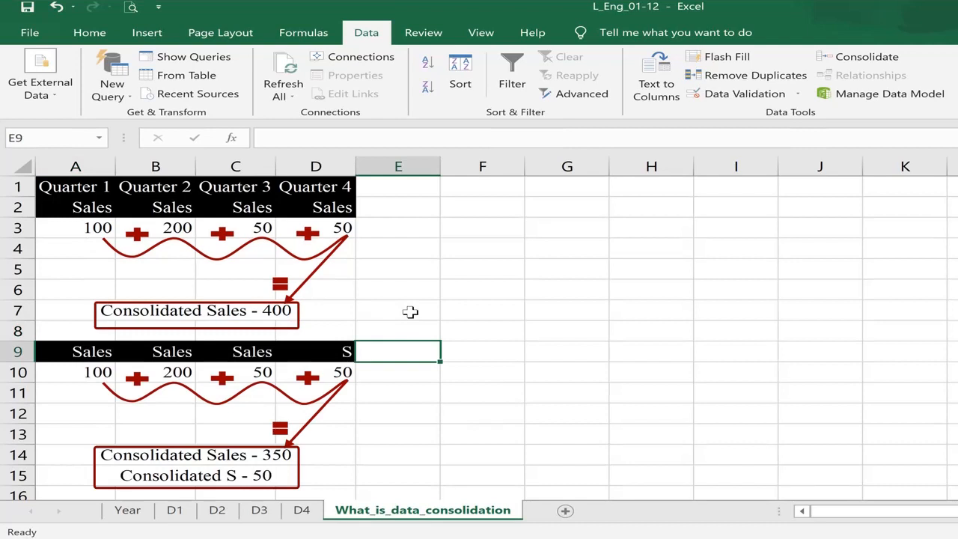
pyautogui.click(82, 349)
pyautogui.click(154, 353)
pyautogui.click(248, 347)
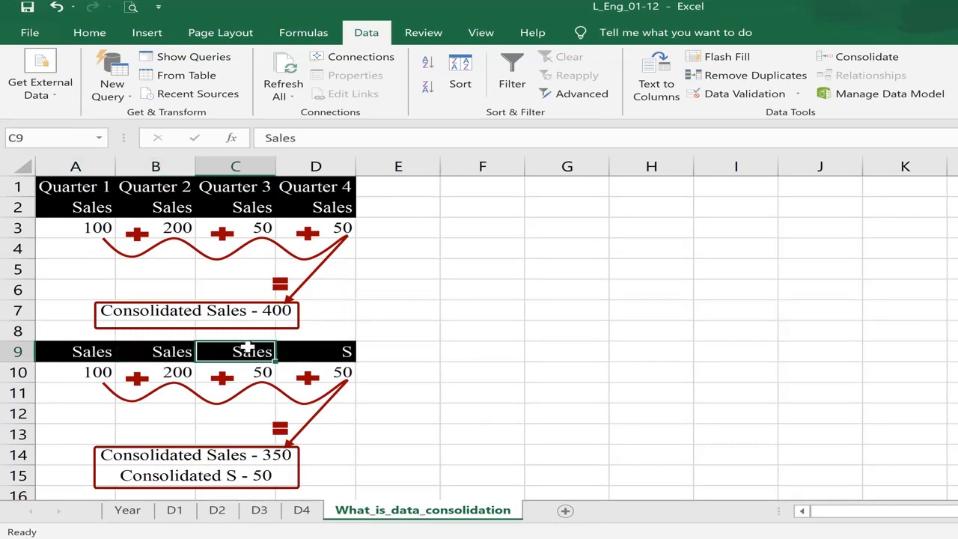
pyautogui.click(317, 348)
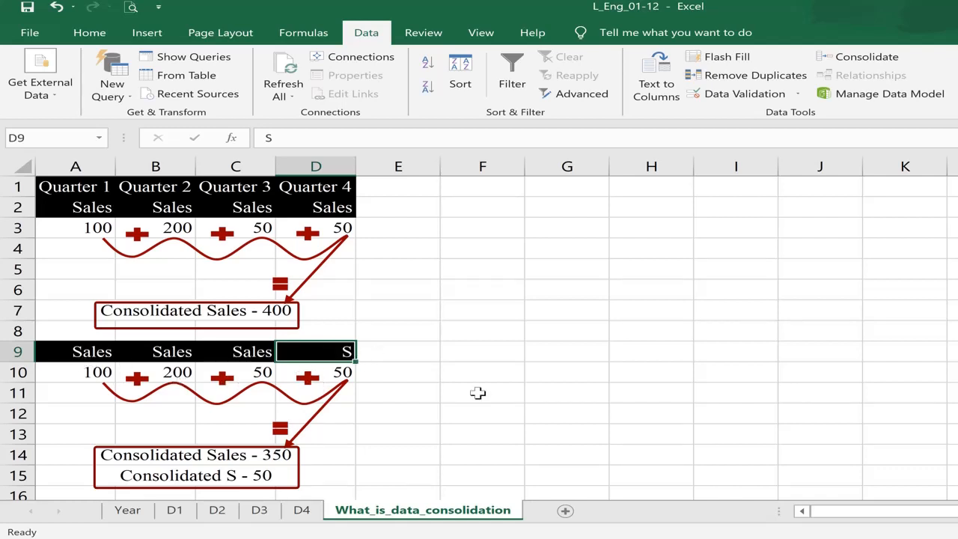
pyautogui.click(90, 353)
pyautogui.click(124, 350)
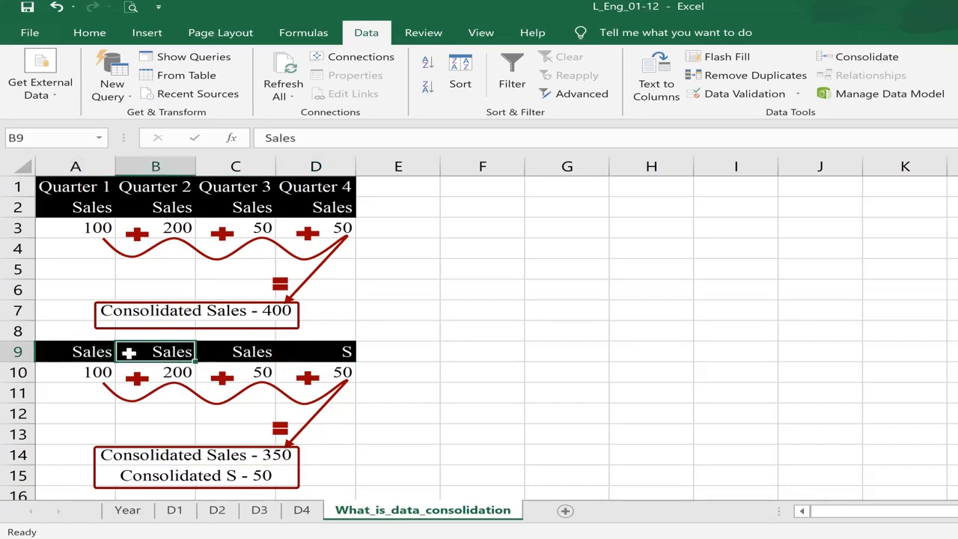
pyautogui.click(252, 352)
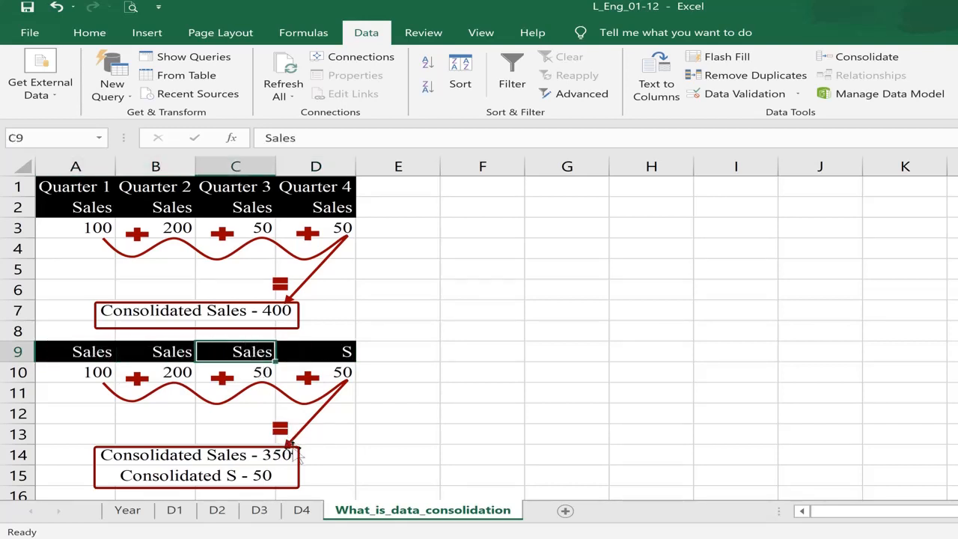
pyautogui.click(352, 351)
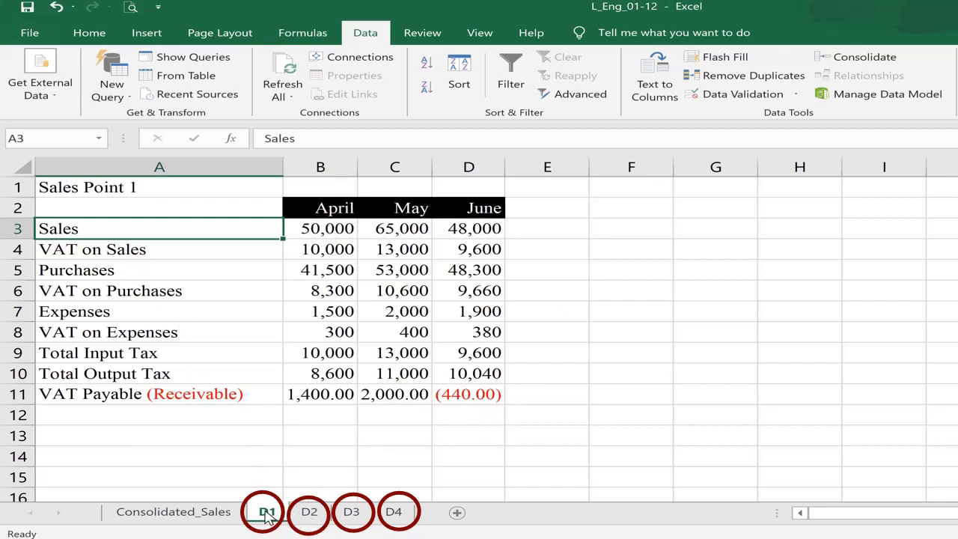
# - Browse sheets D2, D3, D4 and D1 twice, ending on D4 at the Sales label
pyautogui.click(310, 516)
pyautogui.click(351, 516)
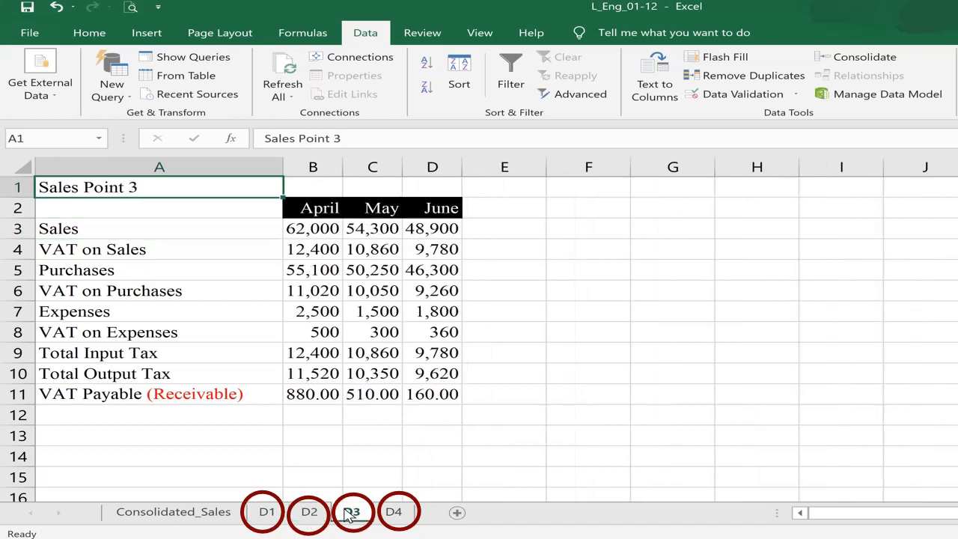
pyautogui.click(394, 514)
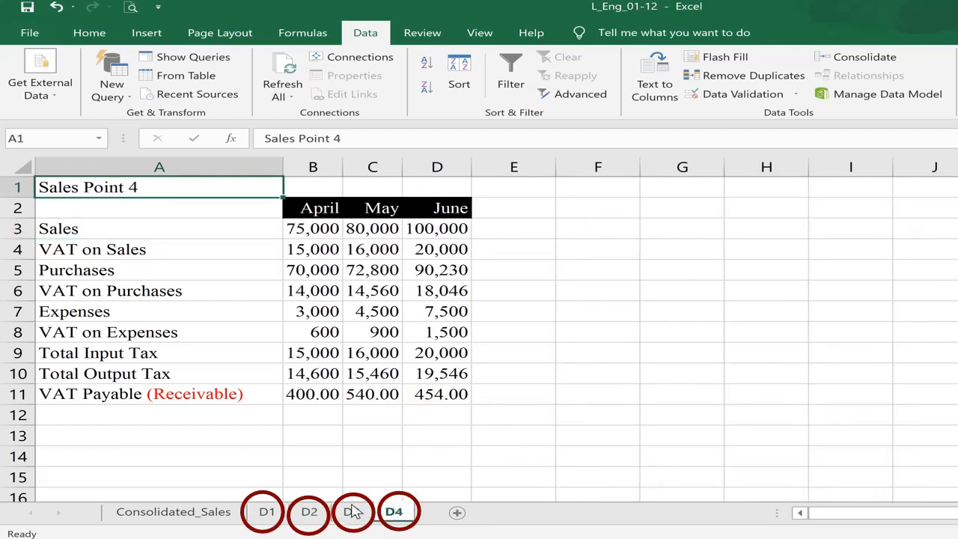
pyautogui.click(266, 515)
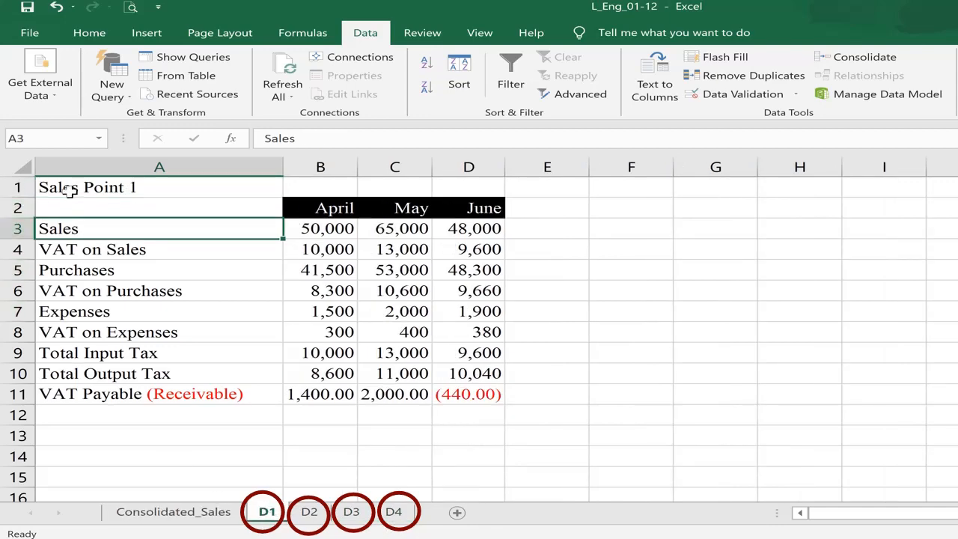
pyautogui.click(310, 514)
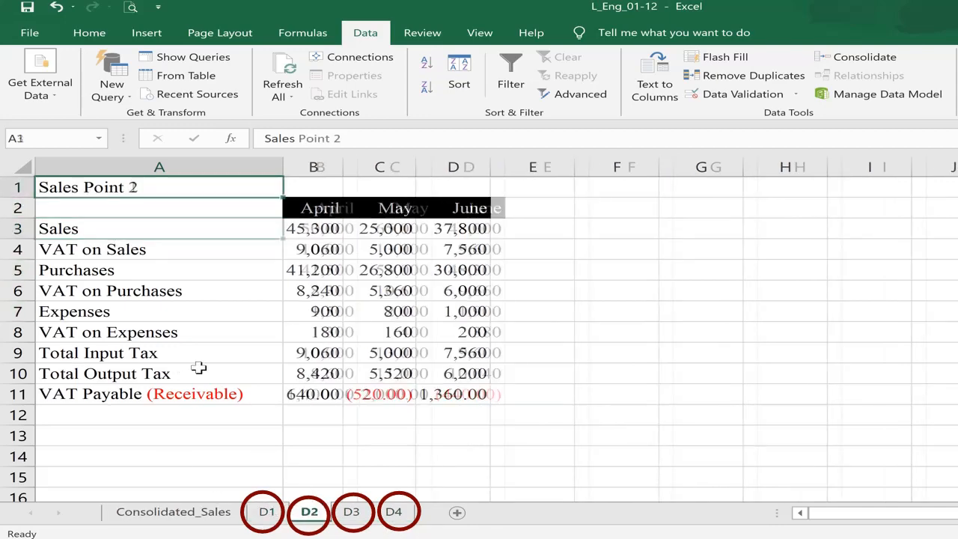
pyautogui.click(365, 517)
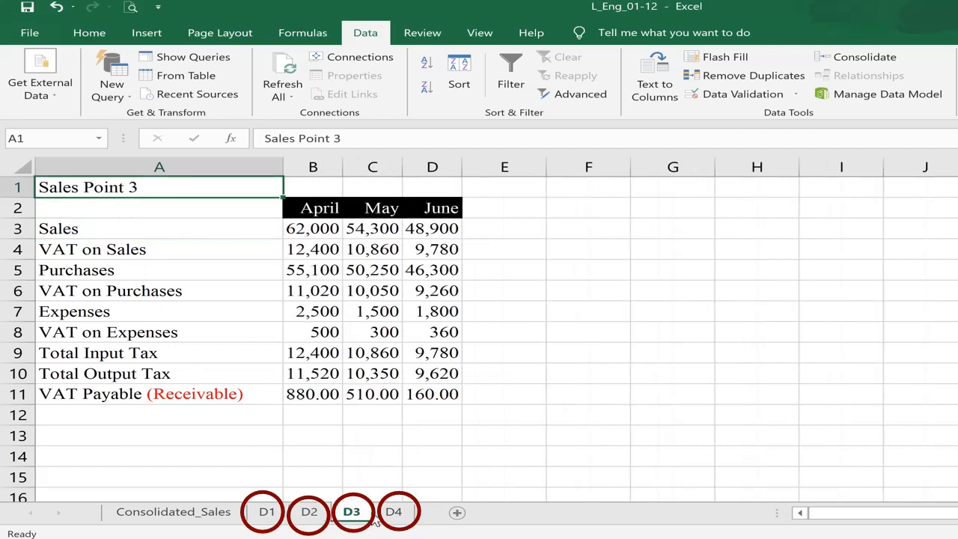
pyautogui.click(397, 517)
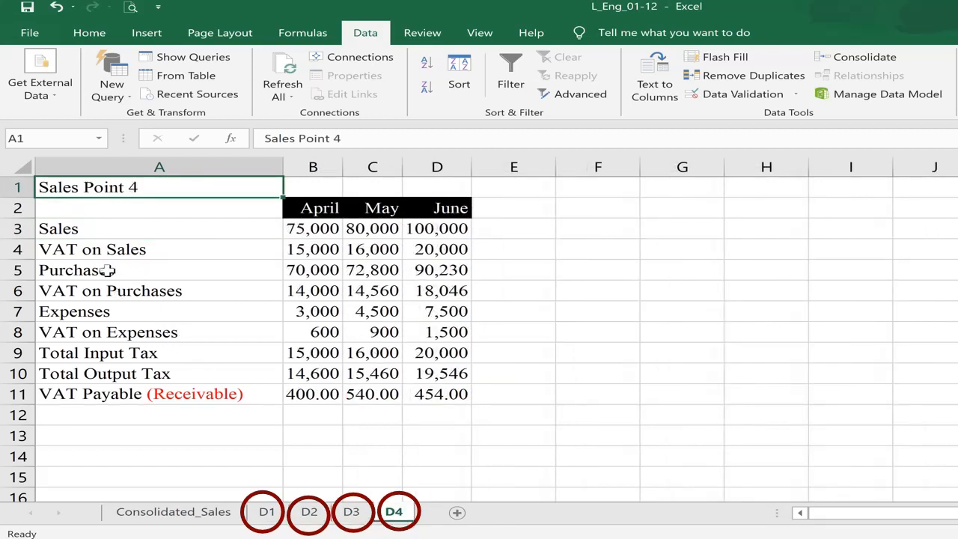
pyautogui.click(84, 230)
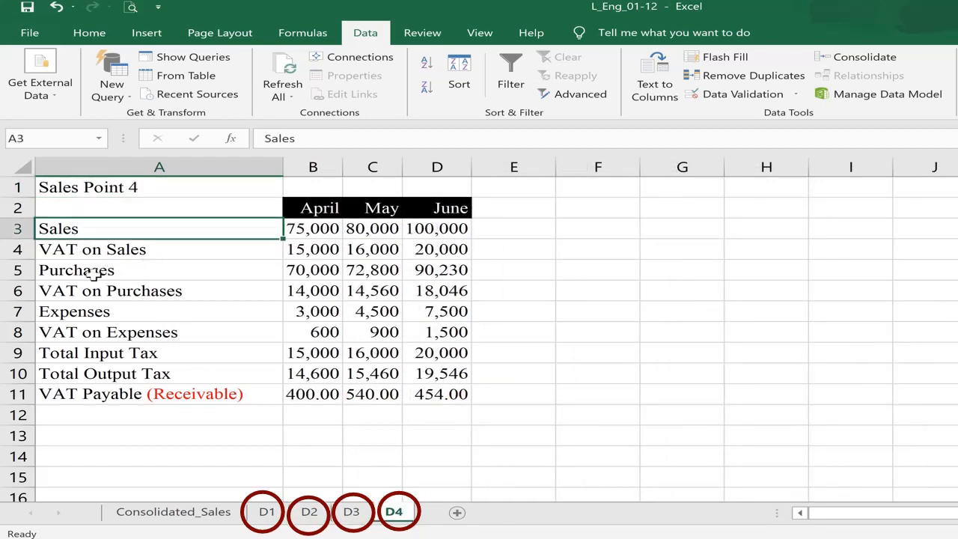
# - Review D4's row labels from VAT on Sales to VAT Payable (Receivable), including April's output-tax formula
pyautogui.click(88, 250)
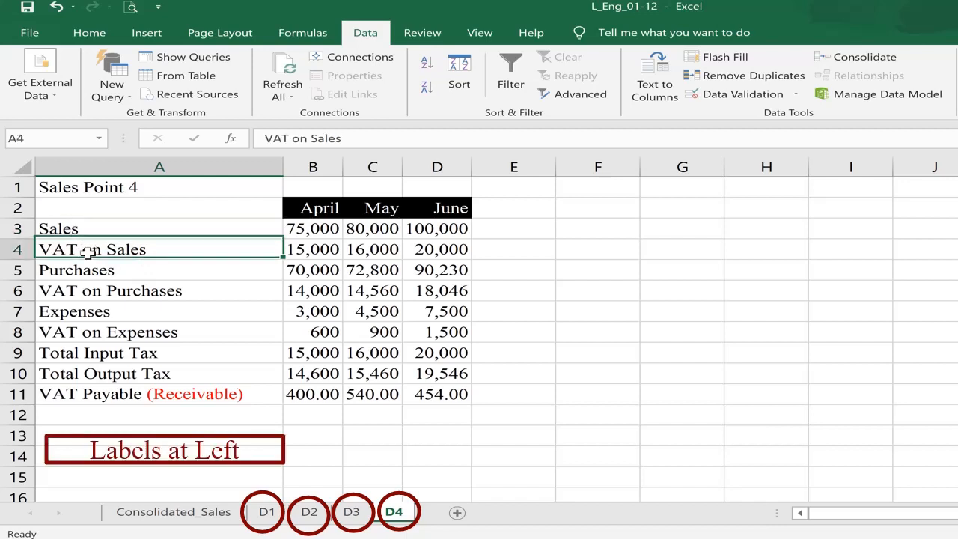
pyautogui.click(98, 271)
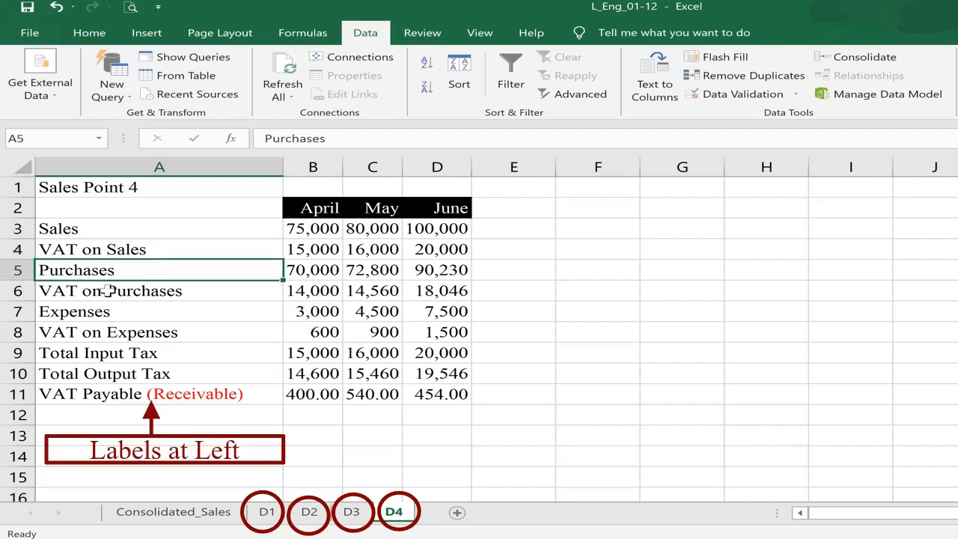
pyautogui.click(108, 292)
pyautogui.click(107, 312)
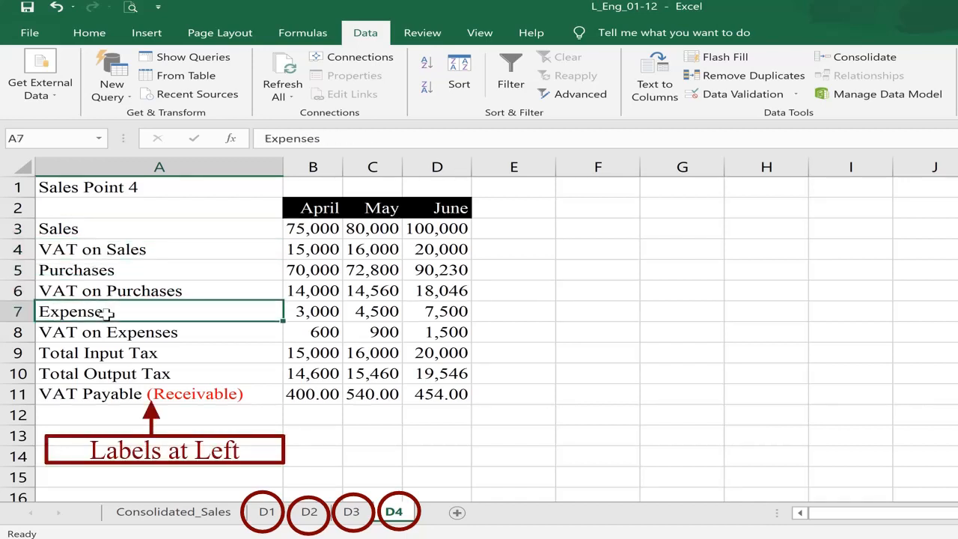
pyautogui.click(115, 337)
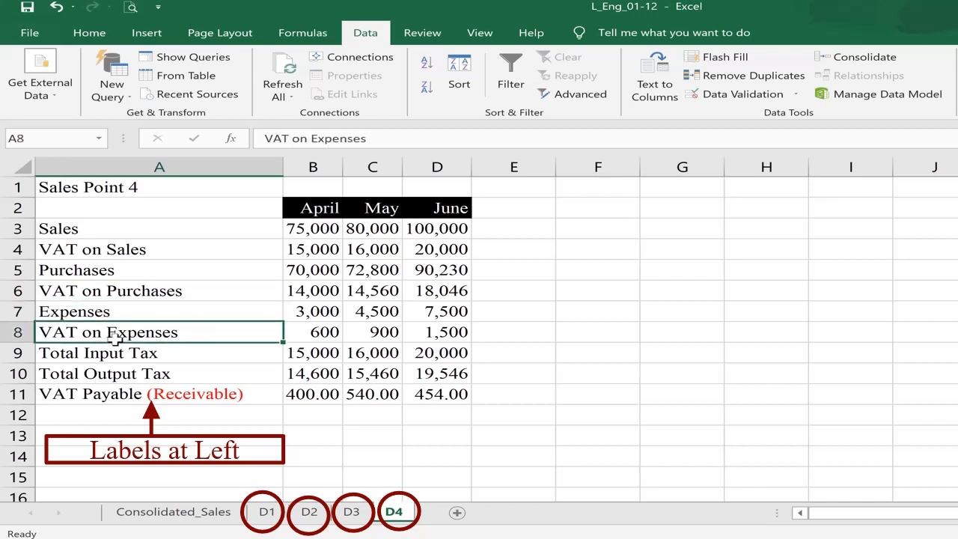
pyautogui.click(50, 355)
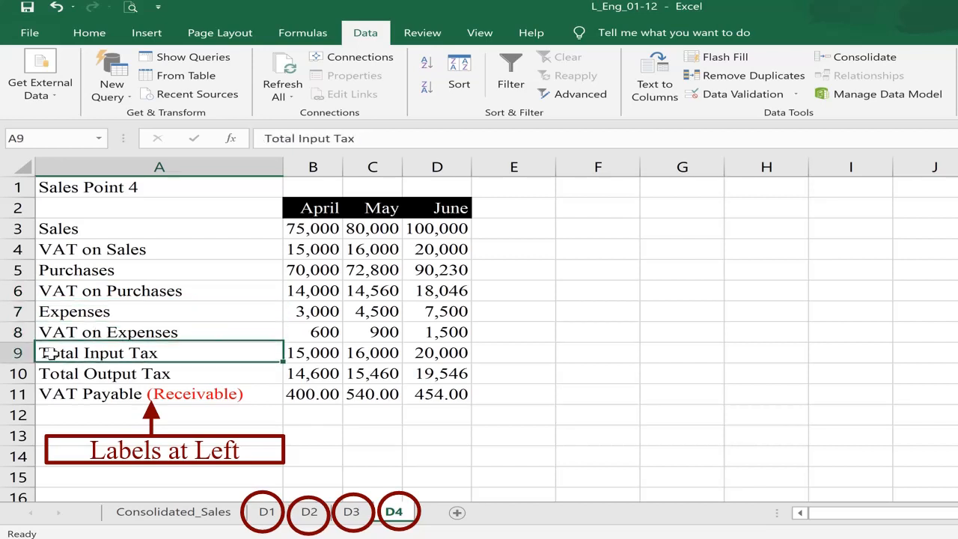
pyautogui.click(114, 373)
pyautogui.click(301, 374)
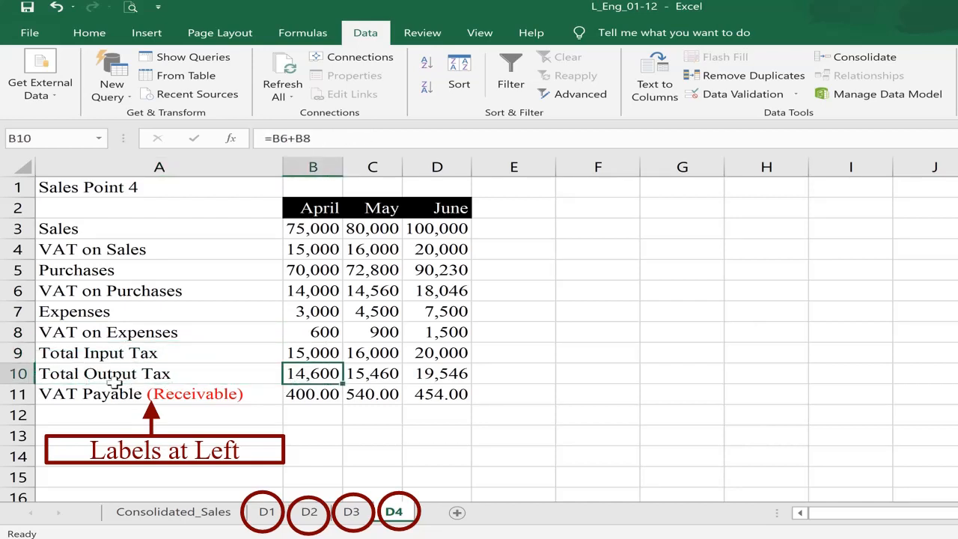
pyautogui.click(68, 401)
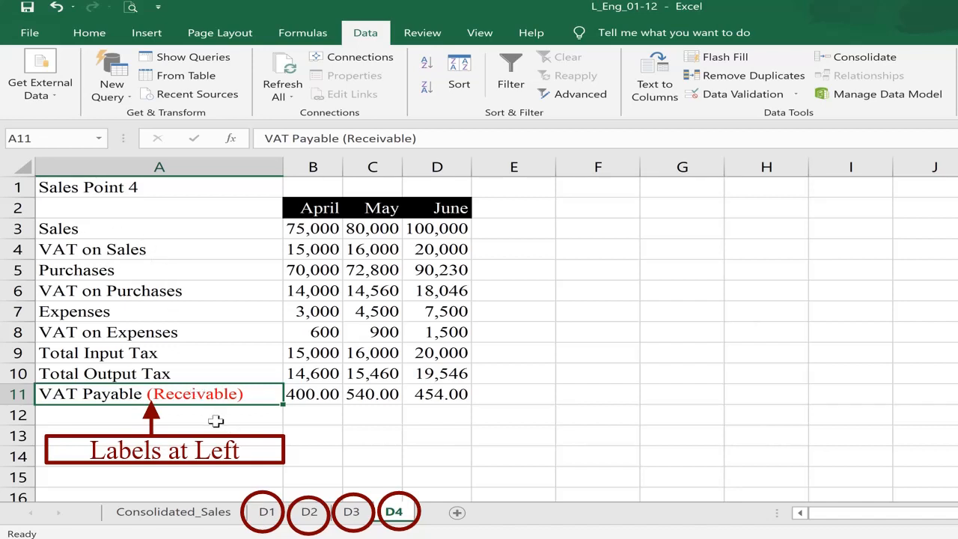
# - Select D1's April–June figures B3:D11, compare the other sheets, and check the April column label
pyautogui.click(268, 516)
pyautogui.moveTo(310, 223); pyautogui.dragTo(480, 397)
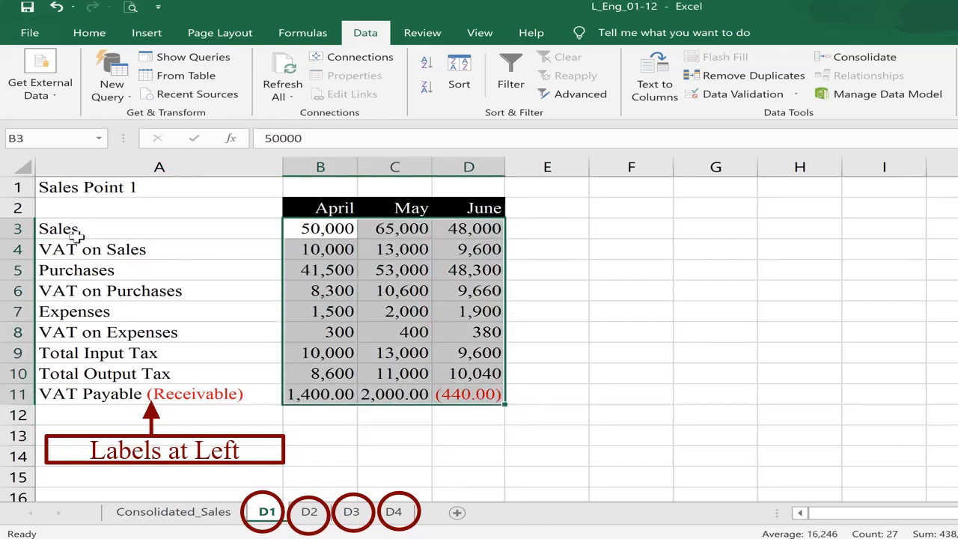
pyautogui.click(317, 517)
pyautogui.click(352, 513)
pyautogui.click(403, 517)
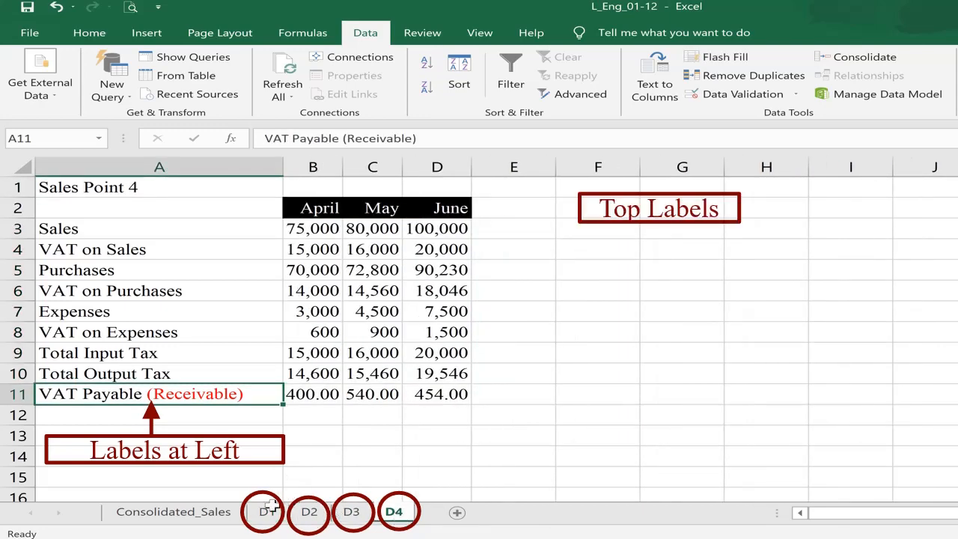
pyautogui.click(278, 515)
pyautogui.click(322, 211)
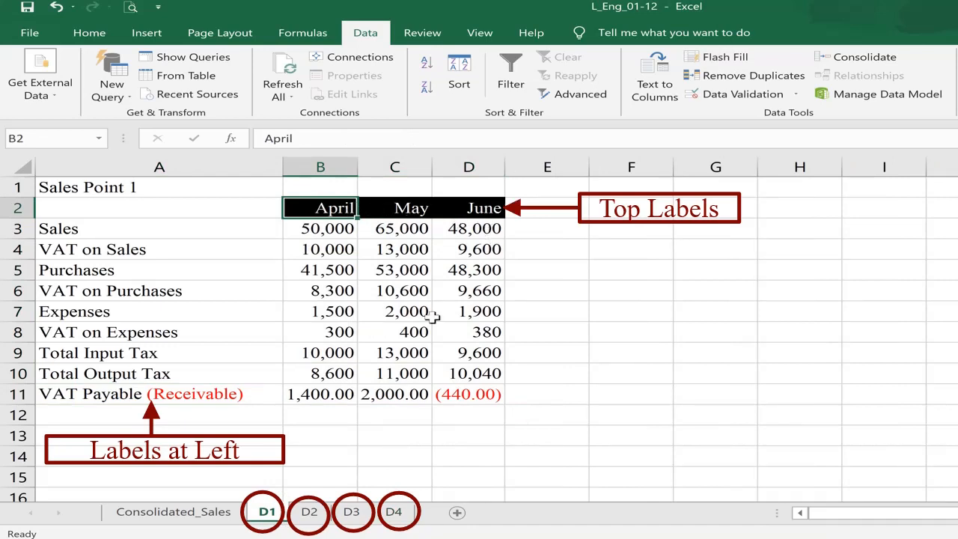
pyautogui.click(395, 515)
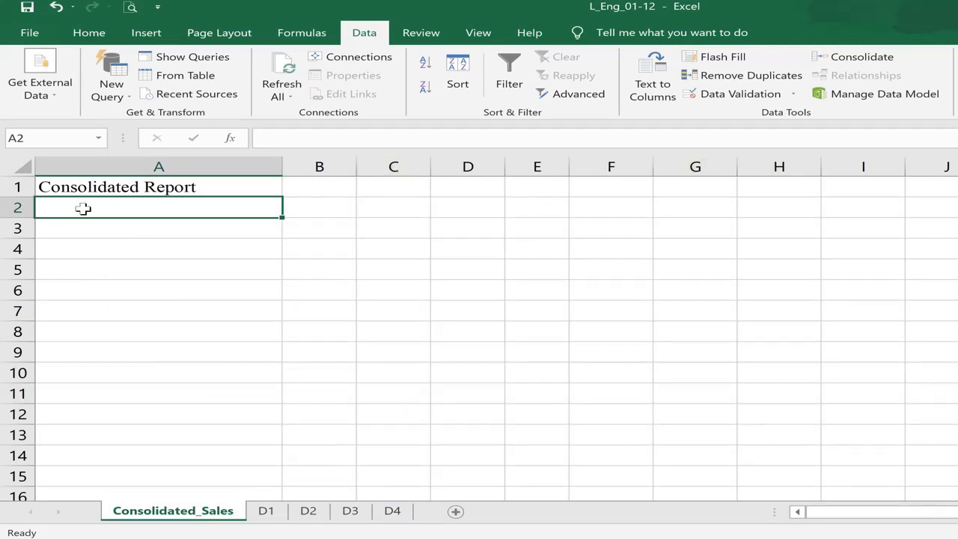
# - Choose cell A2 on Consolidated_Sales as the summary start and open Data > Consolidate
pyautogui.click(113, 228)
pyautogui.click(107, 202)
pyautogui.moveTo(107, 209); pyautogui.dragTo(538, 416)
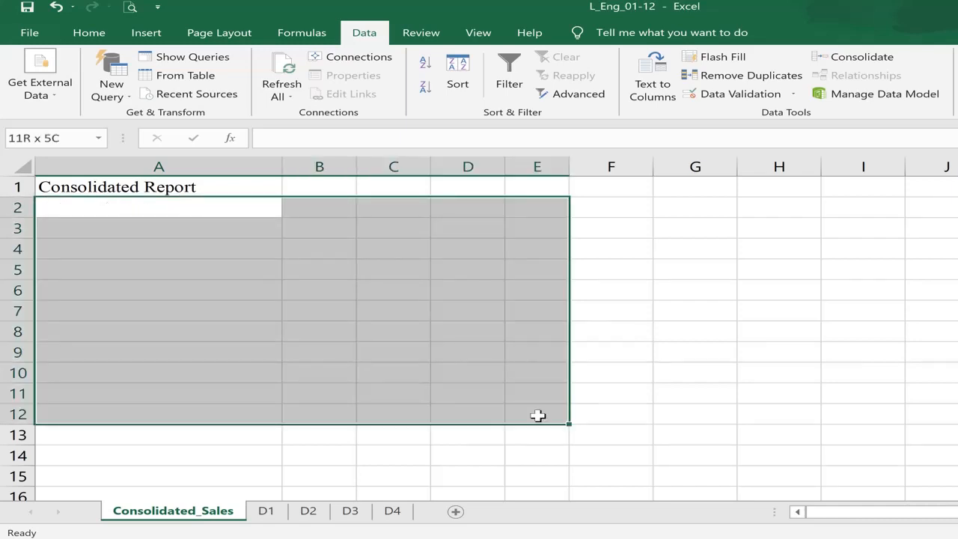
pyautogui.click(97, 203)
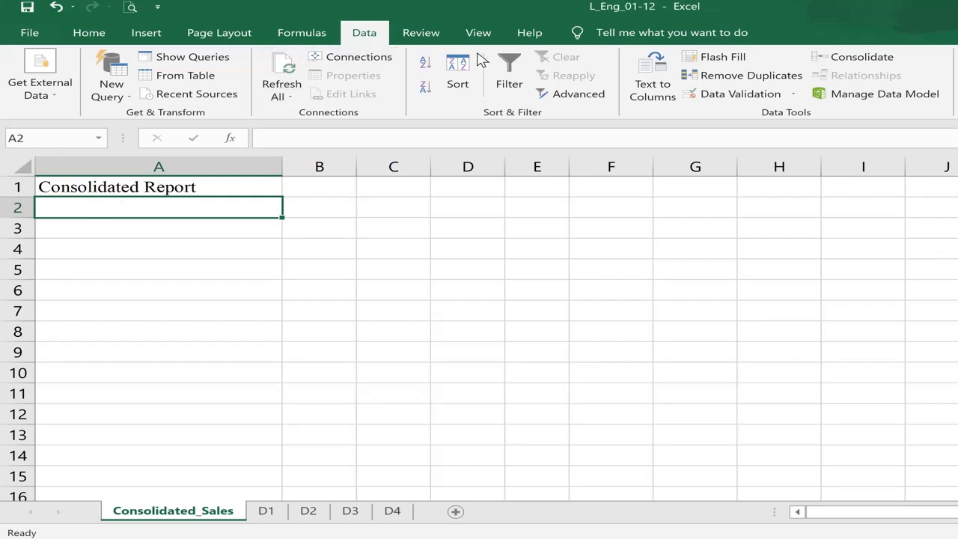
pyautogui.click(858, 60)
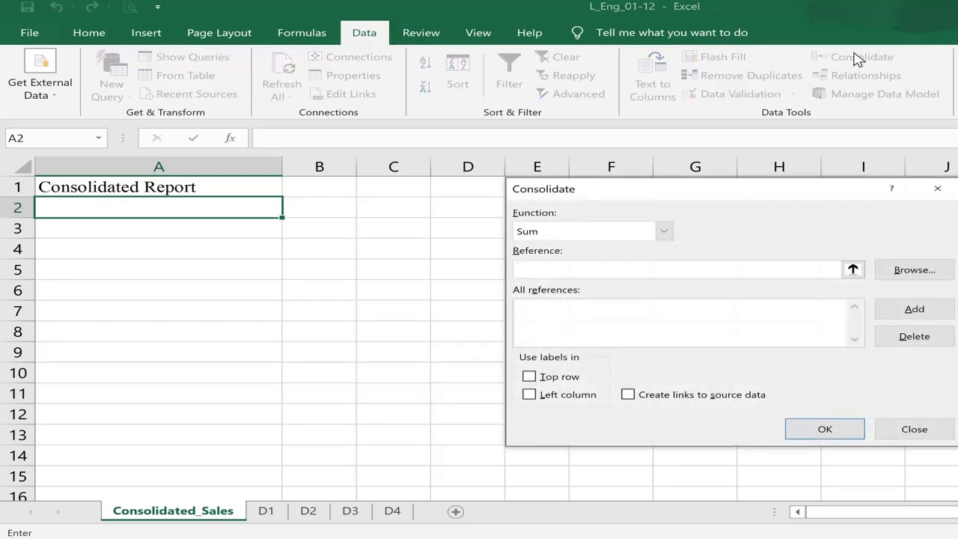
pyautogui.click(657, 233)
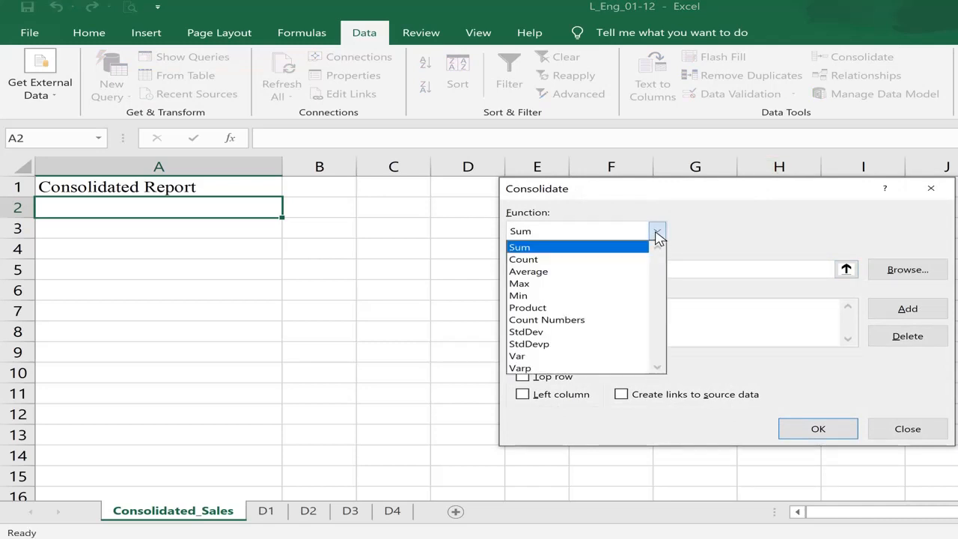
pyautogui.click(657, 235)
pyautogui.click(657, 235)
pyautogui.click(658, 235)
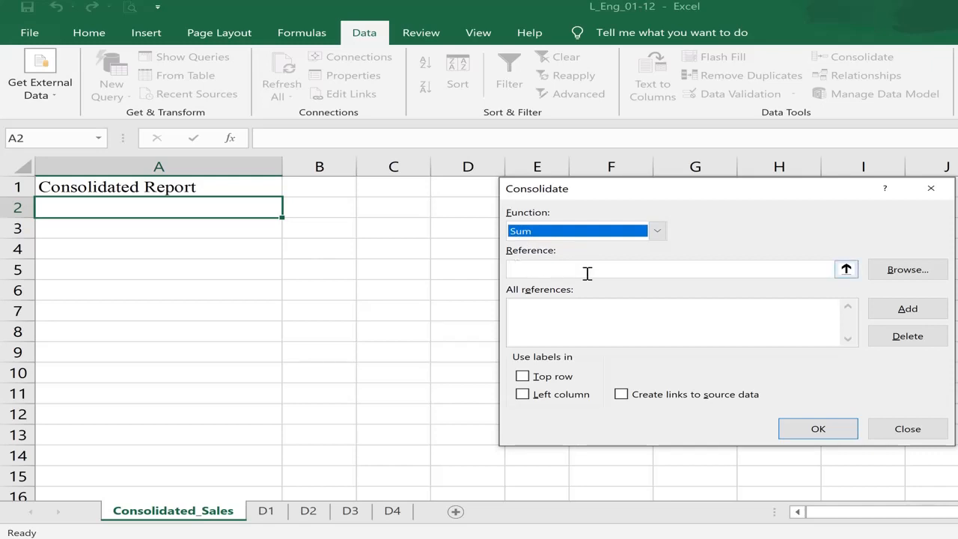
# - Set the Consolidate reference to 'D1'!$A$2:$D$11 from the Sales Point 1 sheet
pyautogui.click(847, 271)
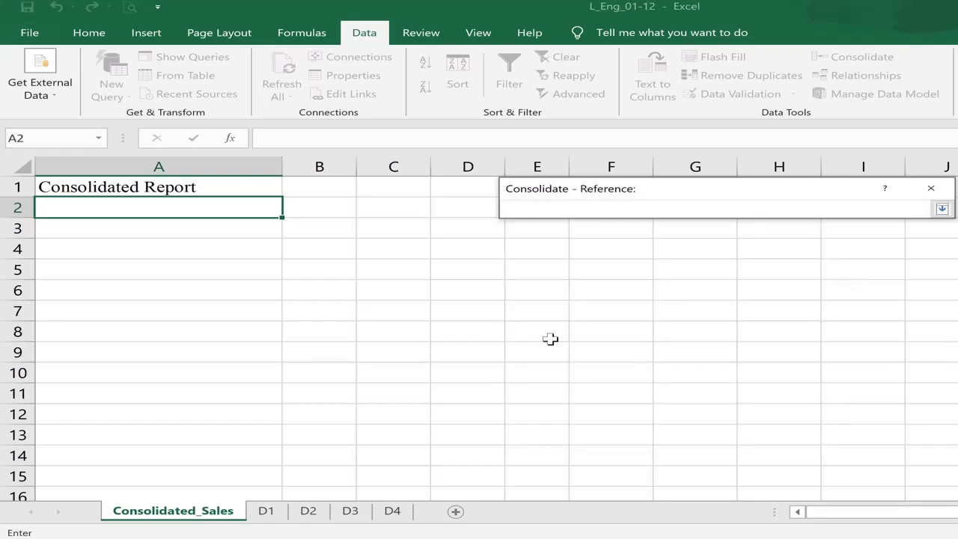
pyautogui.click(265, 510)
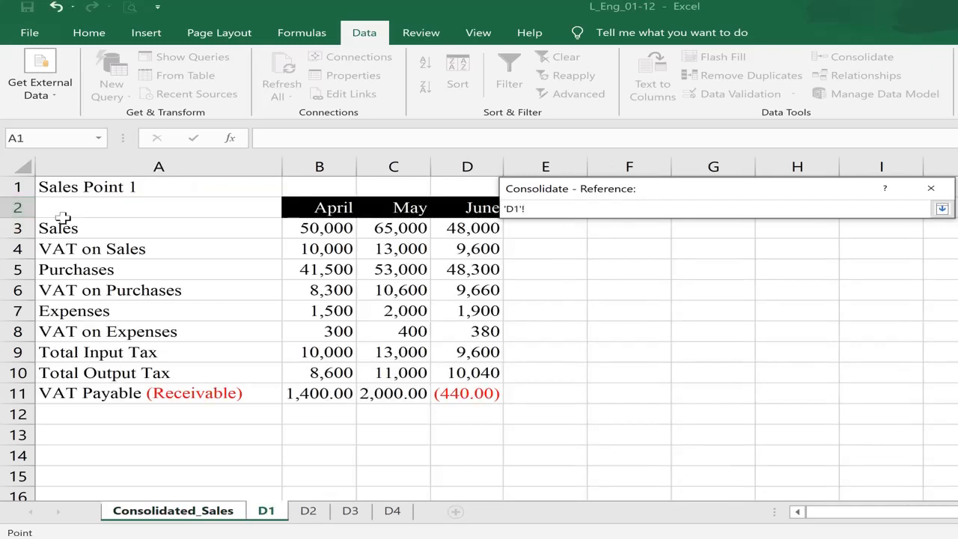
pyautogui.moveTo(75, 208); pyautogui.dragTo(467, 395)
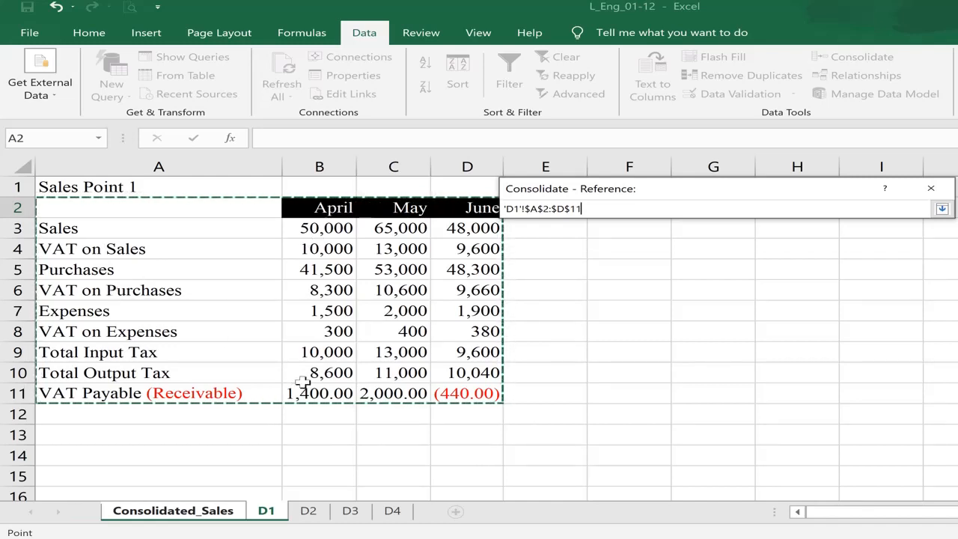
pyautogui.click(942, 208)
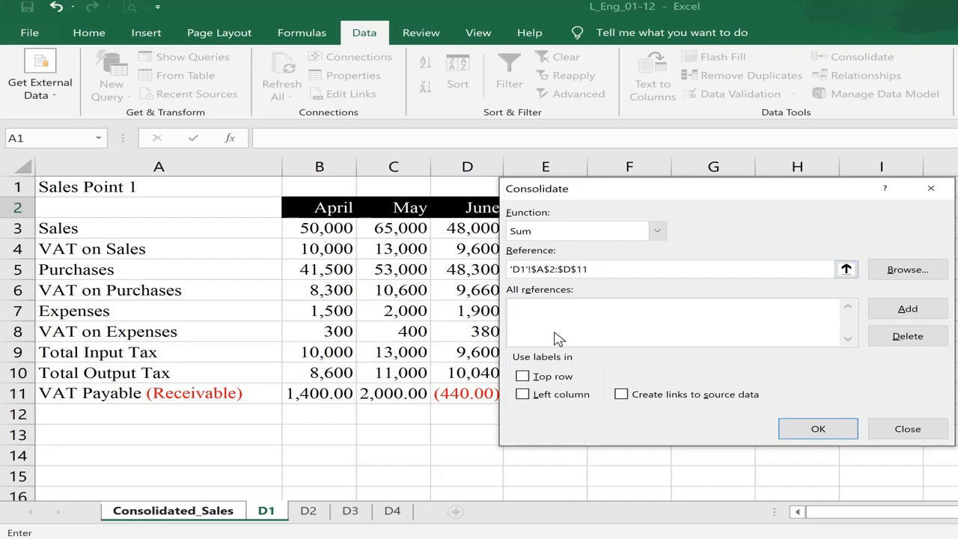
# - Add the $A$2:$D$11 ranges of sheets D1, D2, D3 and D4 to All references
pyautogui.click(895, 315)
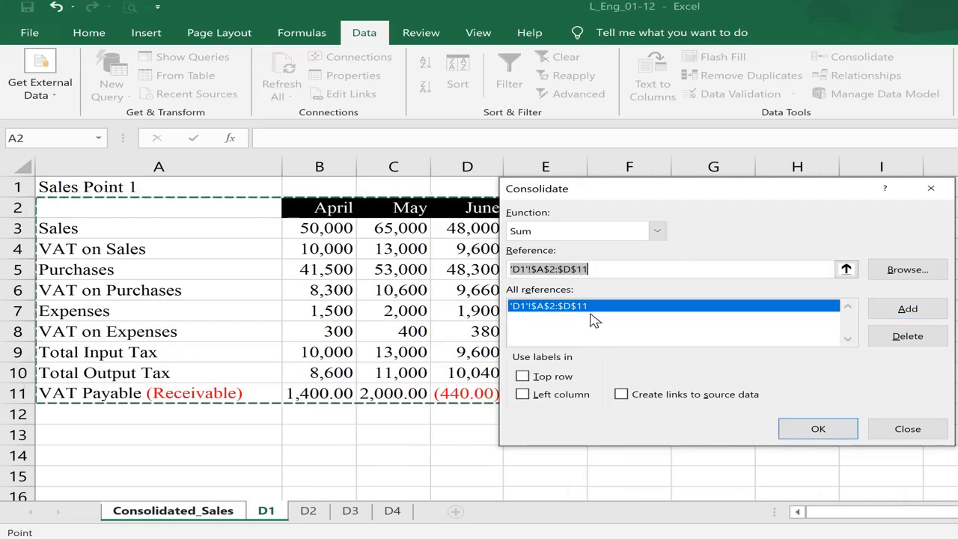
pyautogui.click(309, 513)
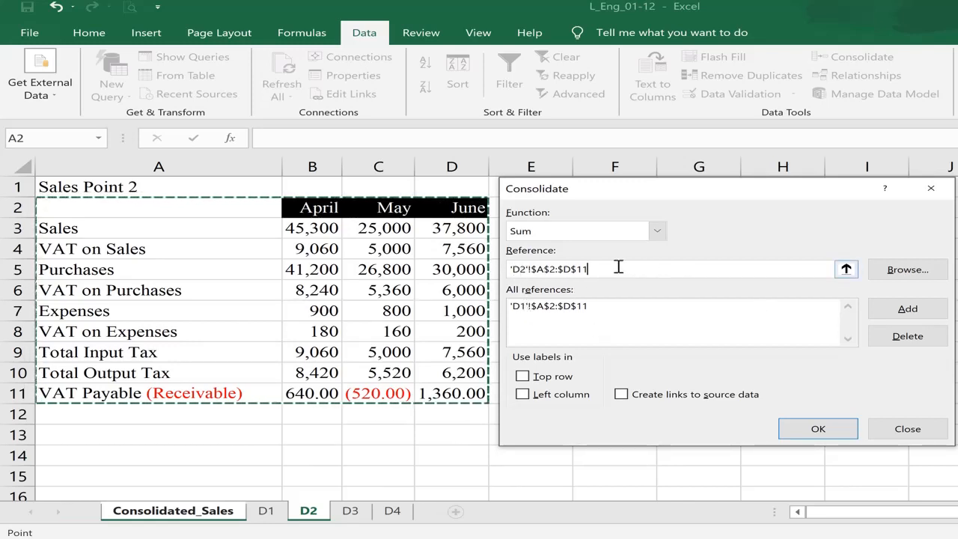
pyautogui.click(902, 316)
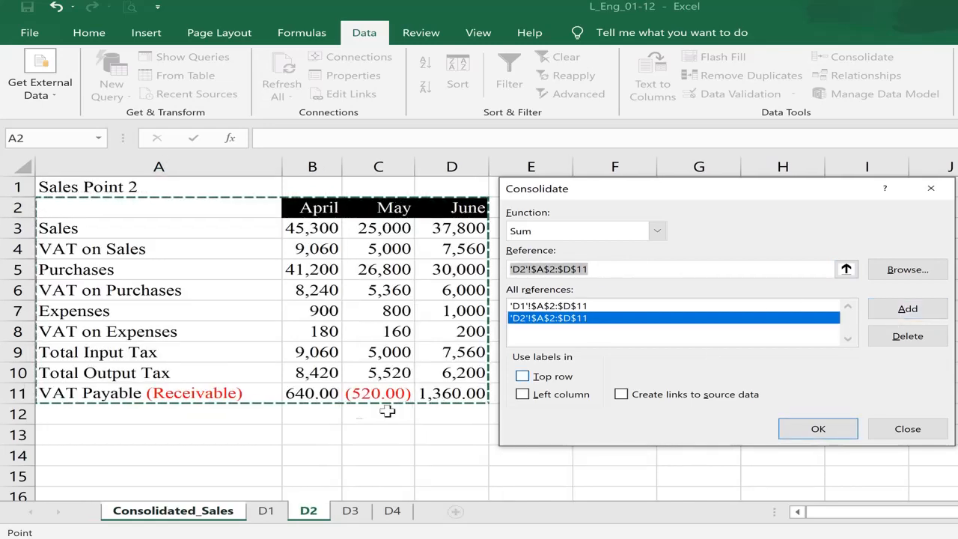
pyautogui.click(351, 512)
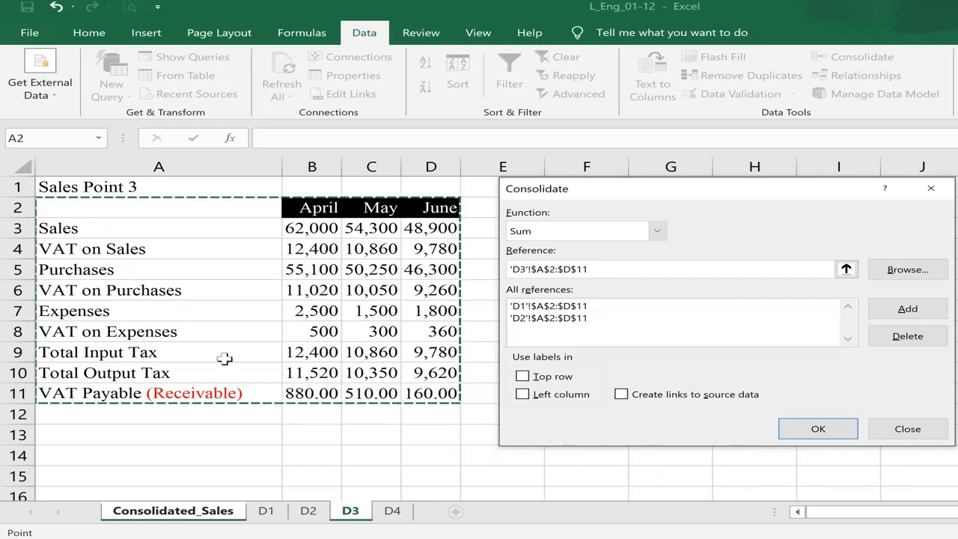
pyautogui.click(902, 313)
pyautogui.click(392, 512)
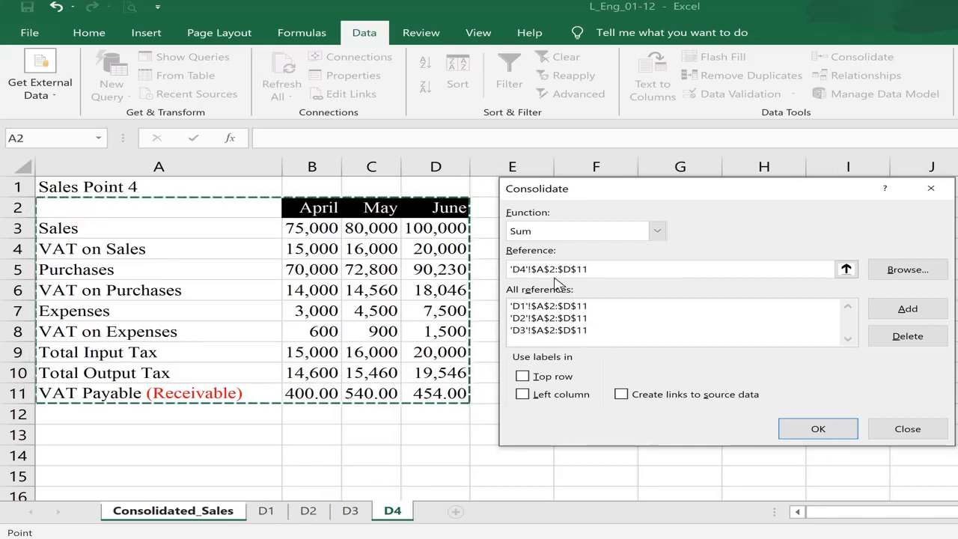
pyautogui.click(892, 313)
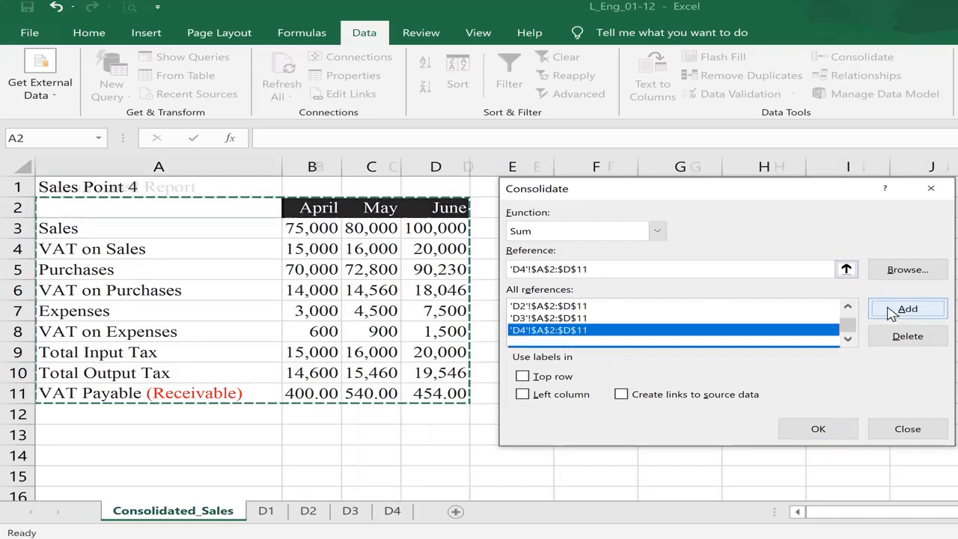
pyautogui.click(848, 307)
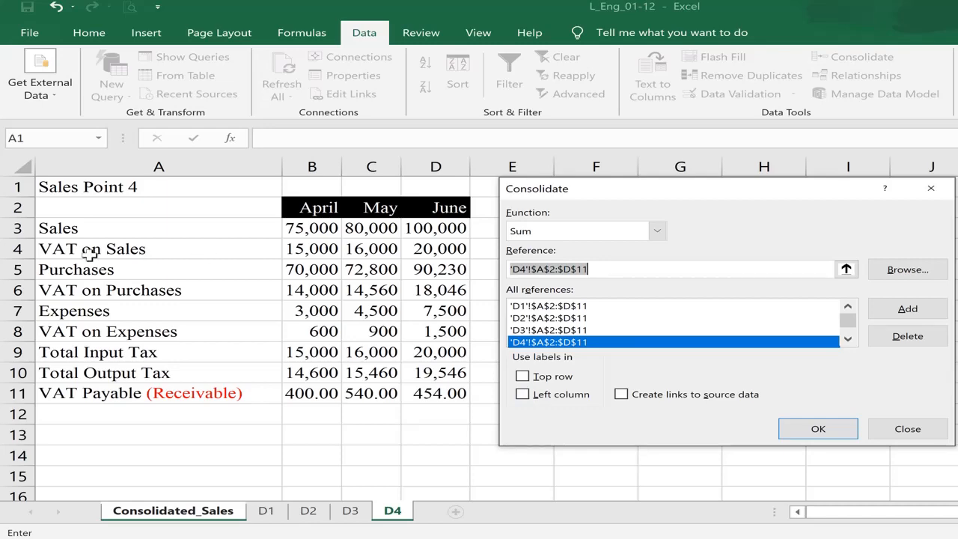
# - Consolidate with Top row and Left column labels, giving Sales 232,300, 224,300 and 234,700
pyautogui.click(522, 376)
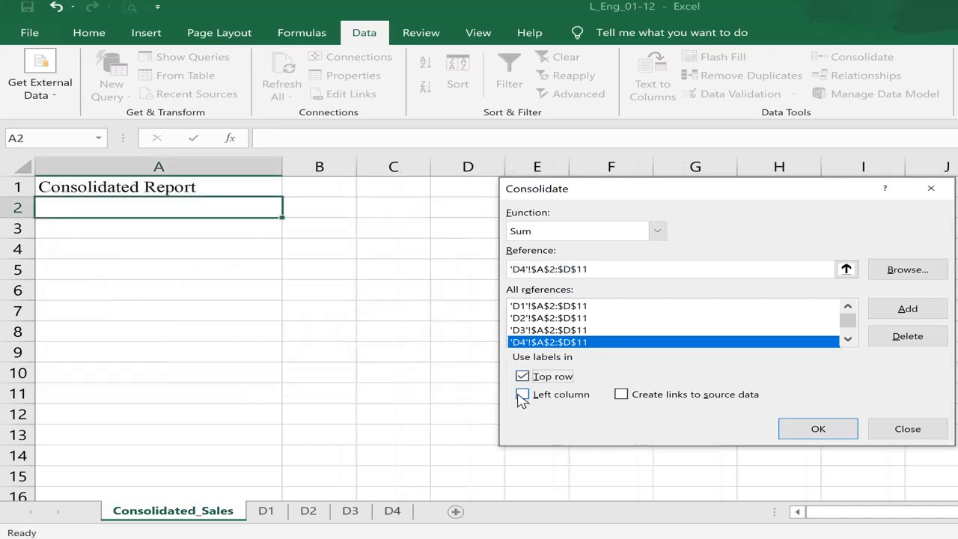
pyautogui.click(522, 395)
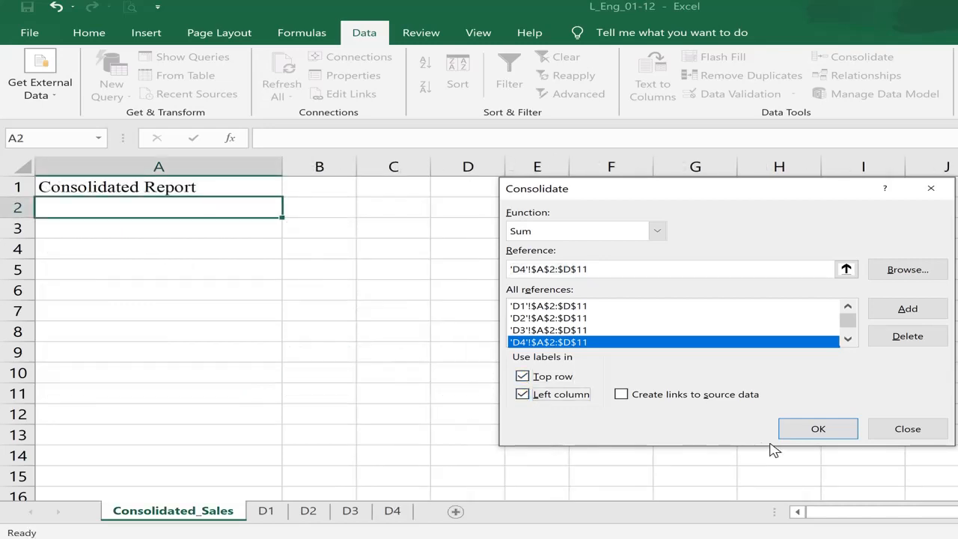
pyautogui.click(805, 428)
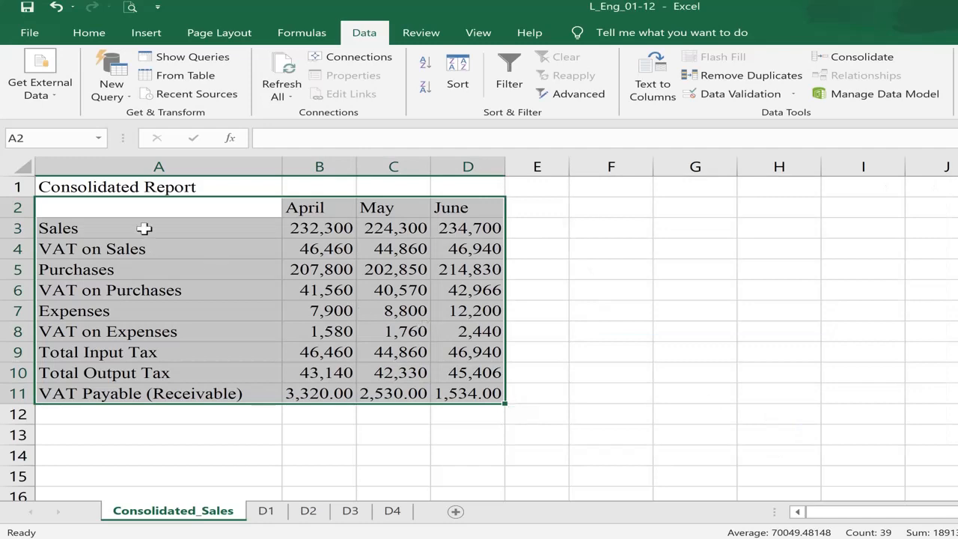
pyautogui.click(142, 224)
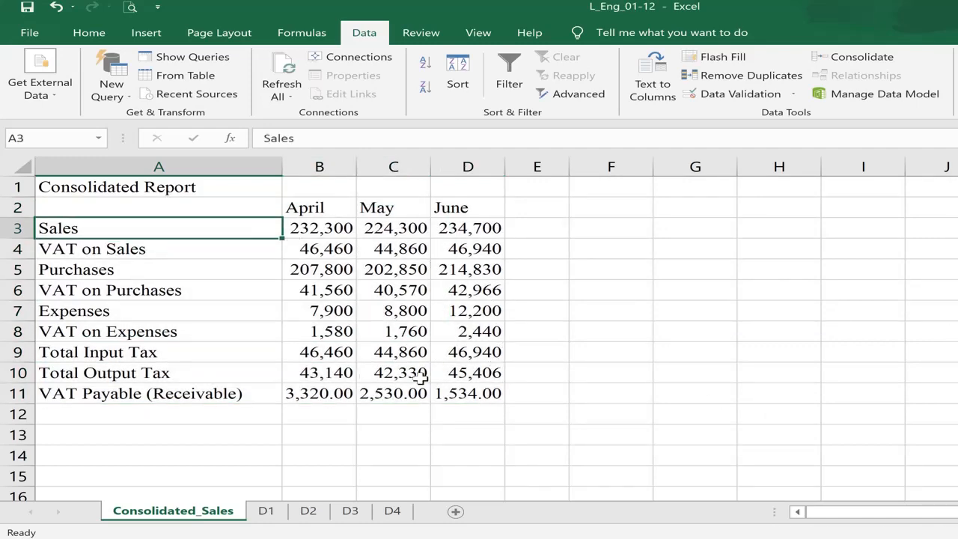
pyautogui.click(266, 511)
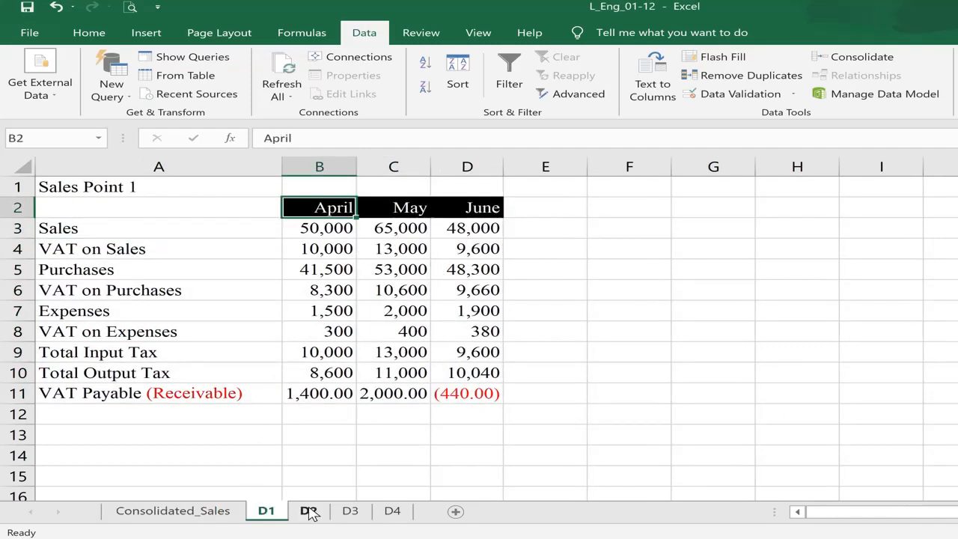
pyautogui.click(308, 512)
pyautogui.click(351, 512)
pyautogui.click(390, 512)
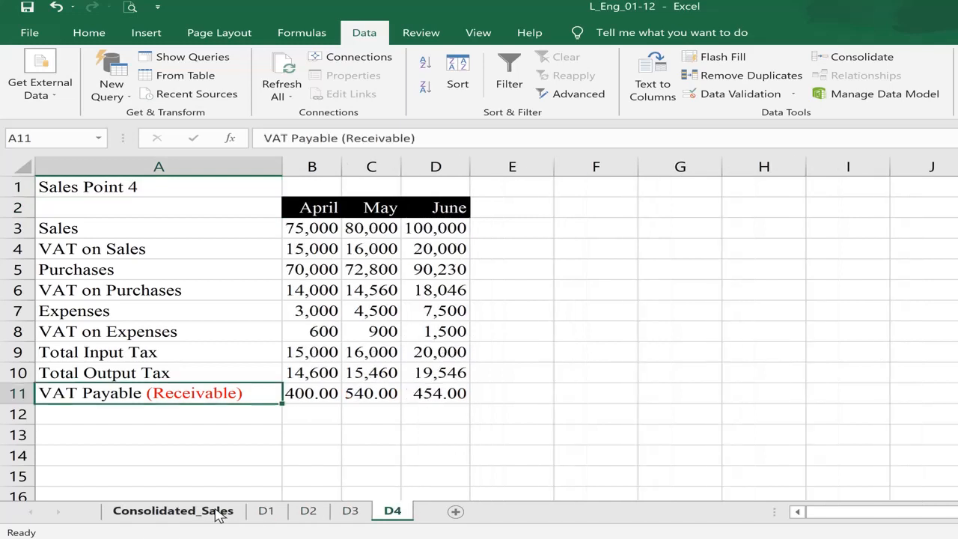
pyautogui.click(217, 511)
pyautogui.click(299, 311)
pyautogui.click(305, 223)
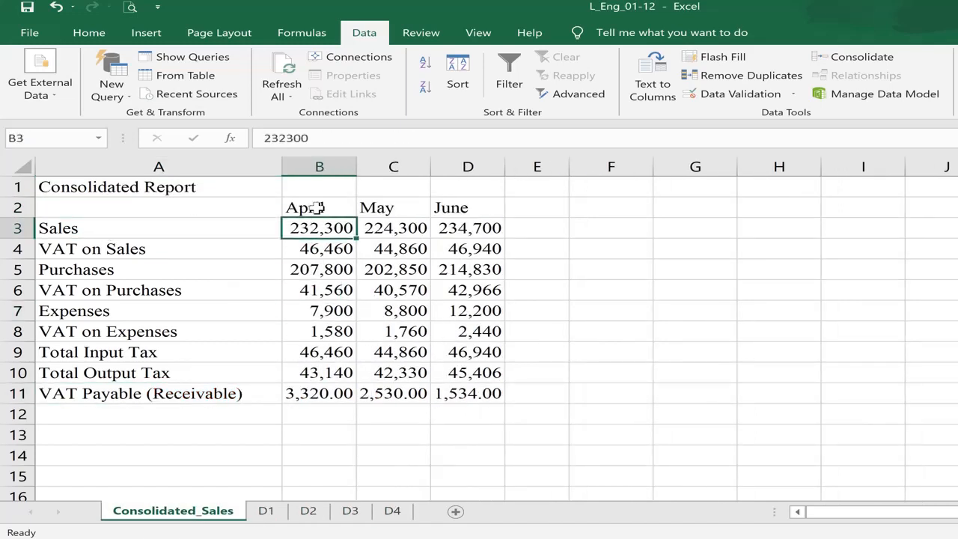
pyautogui.click(155, 230)
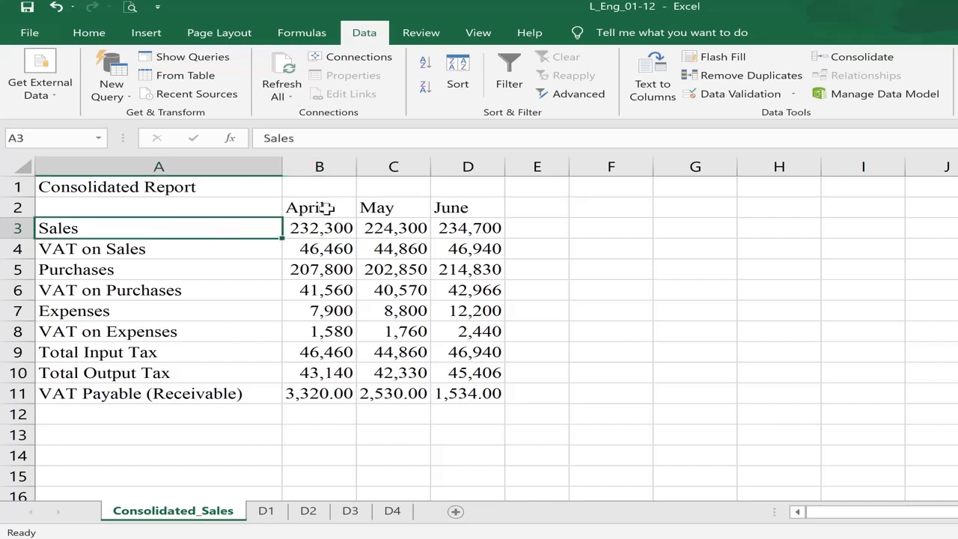
pyautogui.click(308, 208)
pyautogui.click(320, 226)
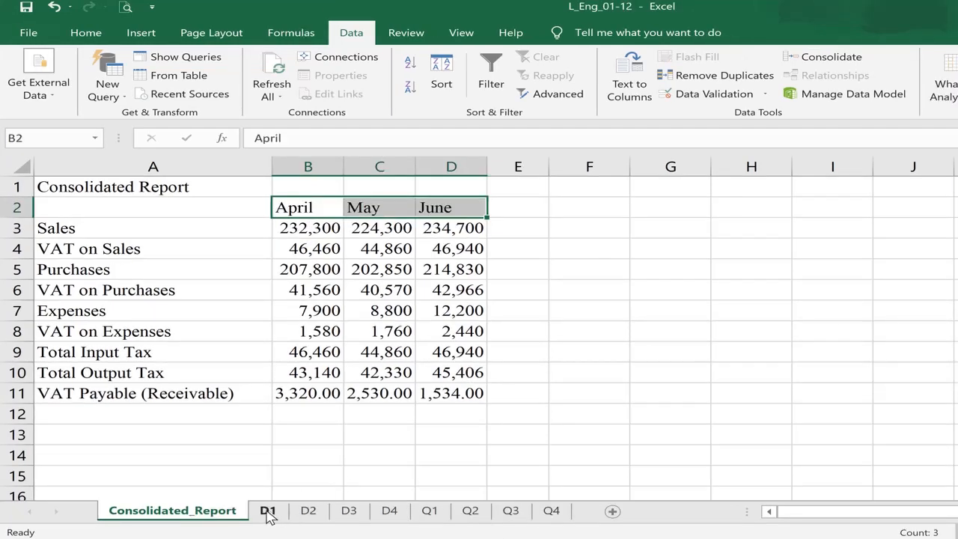
# - Review source sheets D1 through D4, checking the April header on D4
pyautogui.click(268, 512)
pyautogui.click(308, 512)
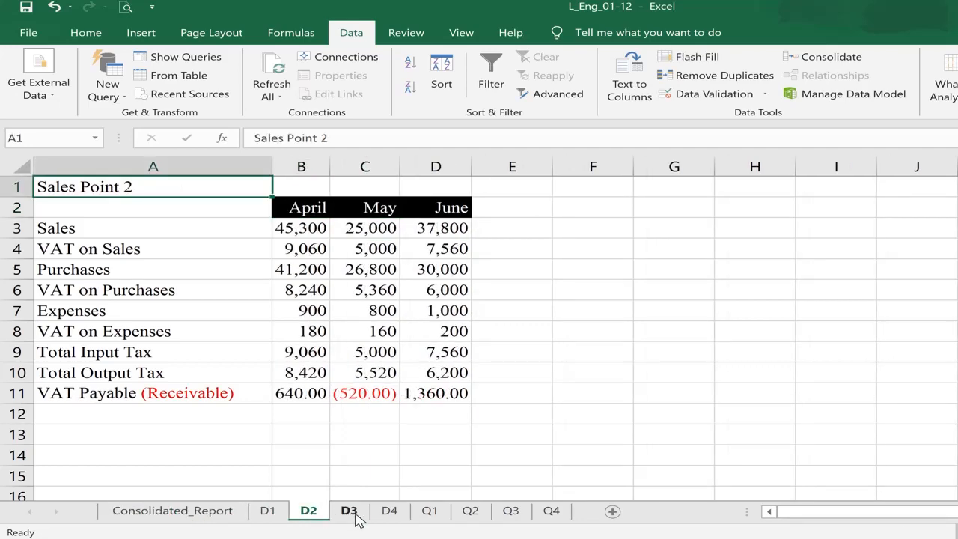
pyautogui.click(355, 515)
pyautogui.click(391, 512)
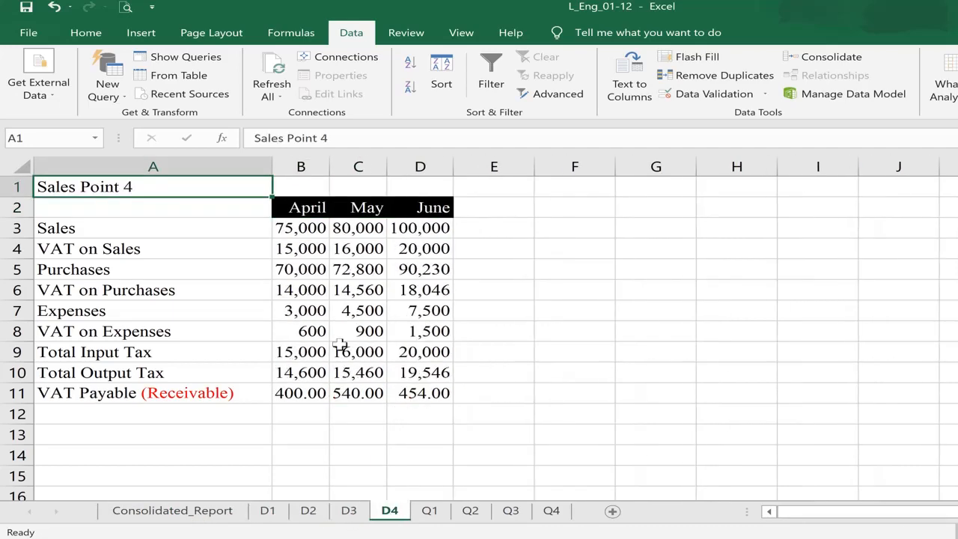
pyautogui.click(289, 211)
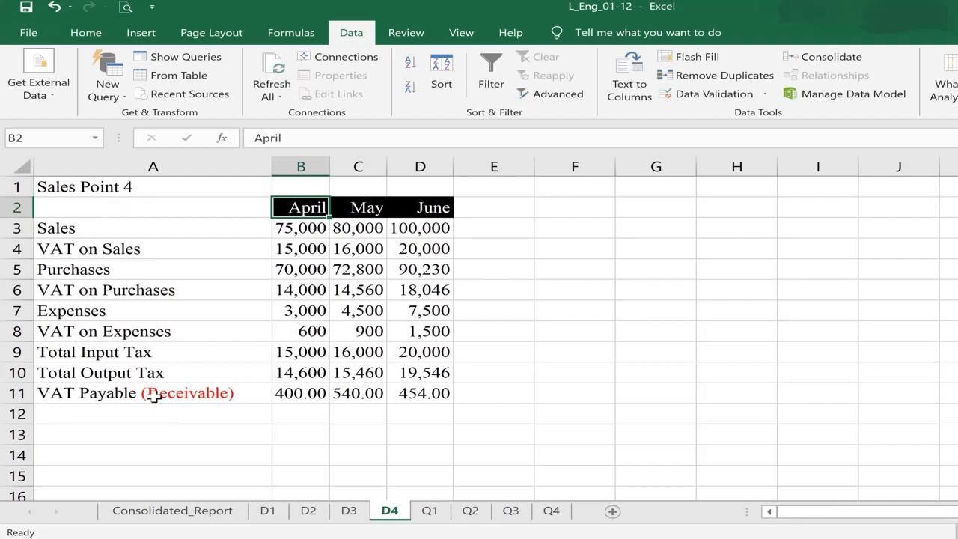
# - Recheck sheets D1–D4, then return to Consolidated_Report at cell A2
pyautogui.click(271, 512)
pyautogui.click(307, 512)
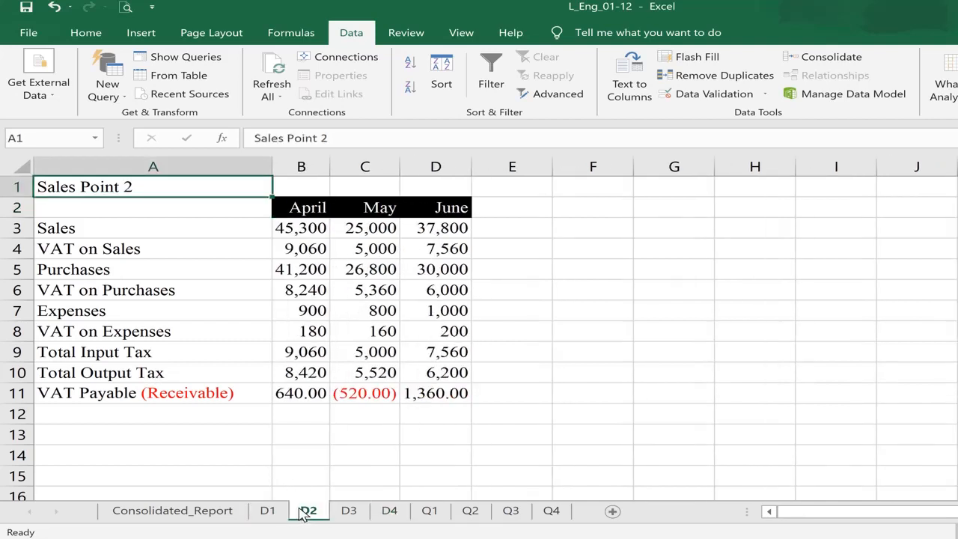
pyautogui.click(347, 513)
pyautogui.click(387, 513)
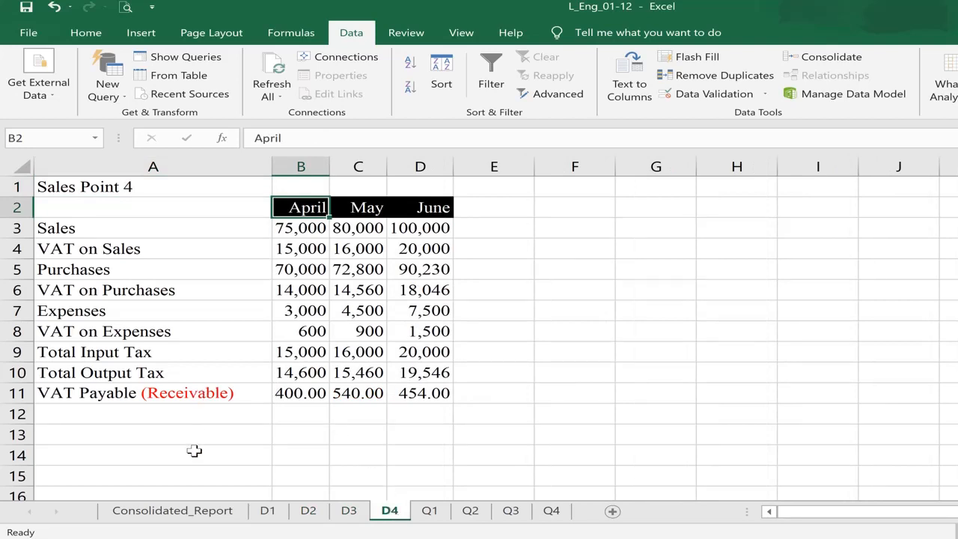
pyautogui.click(187, 515)
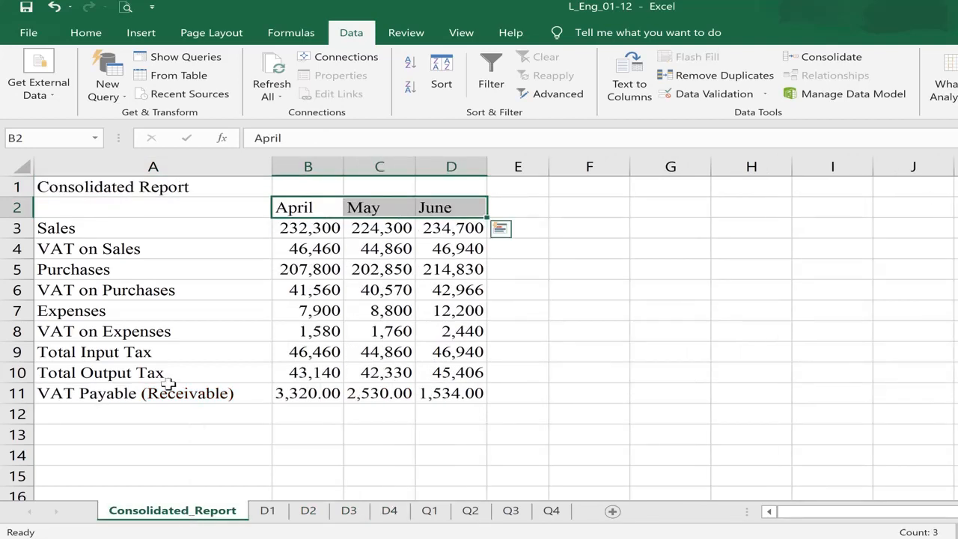
pyautogui.click(102, 210)
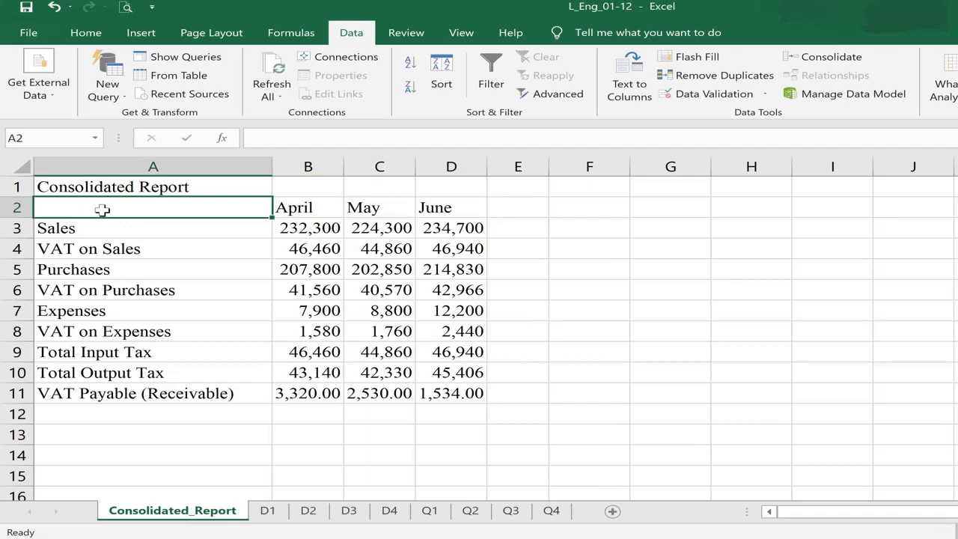
# - Select the summary range A2:D11 and delete the consolidated figures
pyautogui.hotkey('shift', 'Down')
pyautogui.hotkey('ctrl', 'shift', 'Down')
pyautogui.hotkey('shift', 'Right')
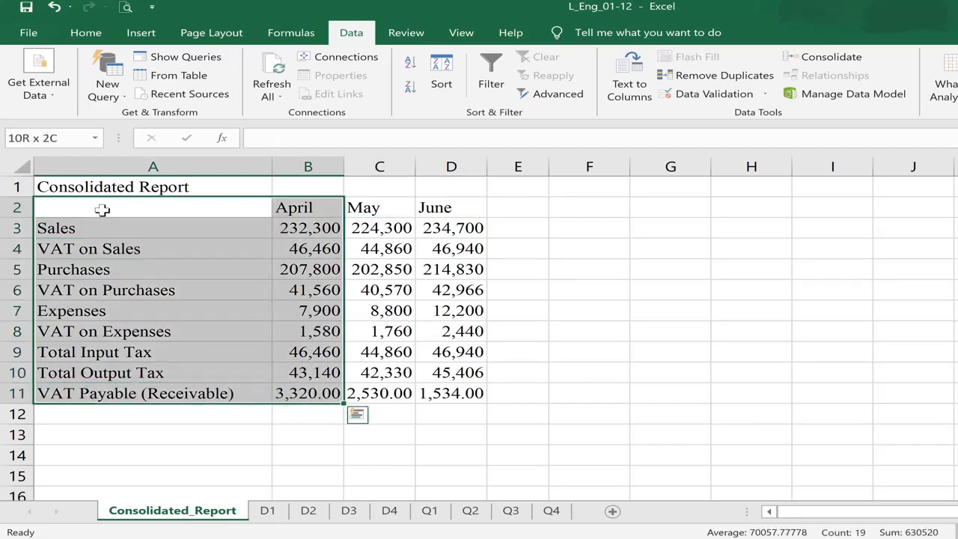
pyautogui.hotkey('shift', 'Right')
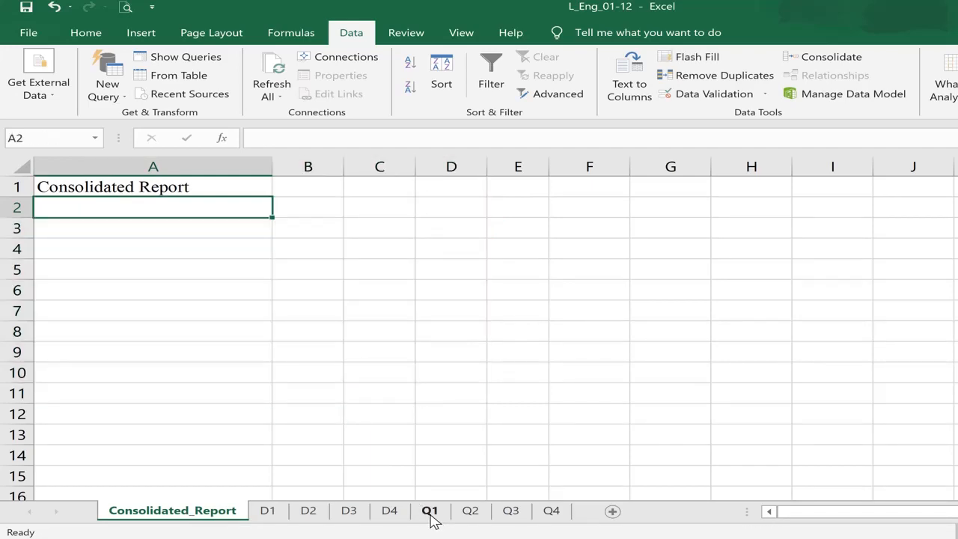
# - Look over the Q1, Q2 and Q4 sheets, then go back to Consolidated_Report
pyautogui.click(431, 515)
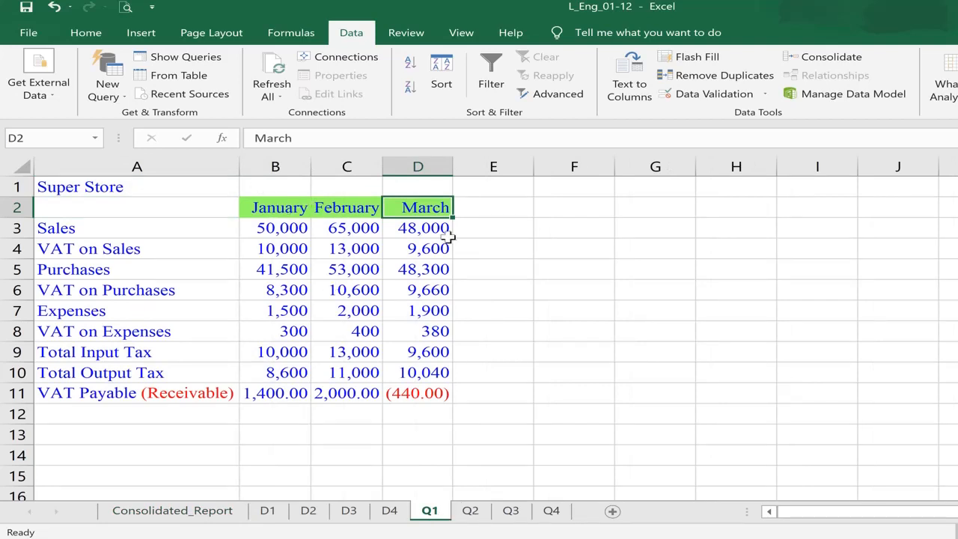
pyautogui.click(471, 511)
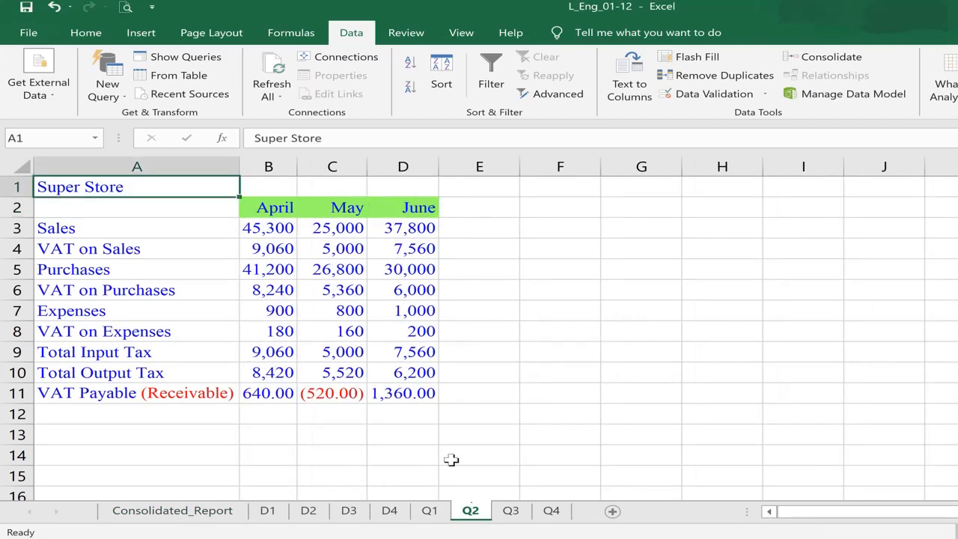
pyautogui.click(550, 511)
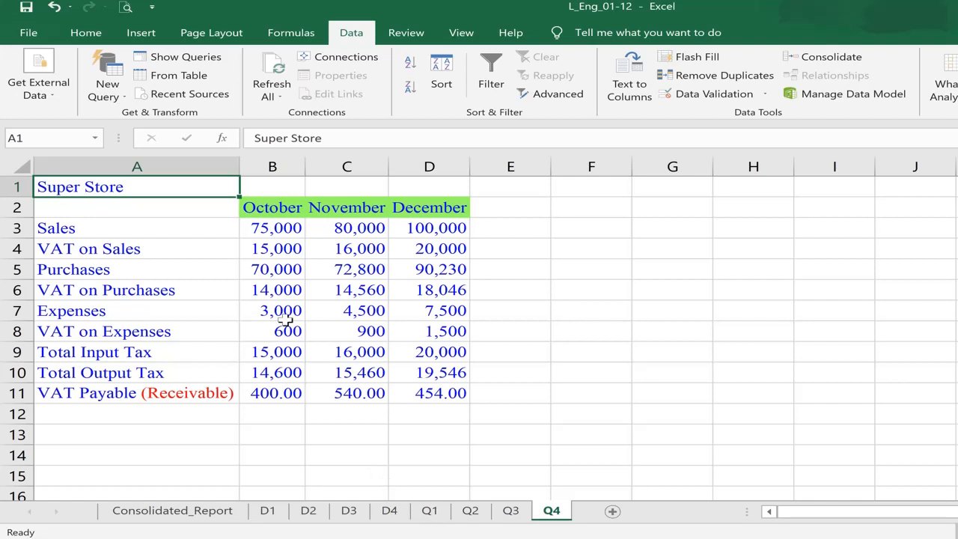
pyautogui.click(175, 518)
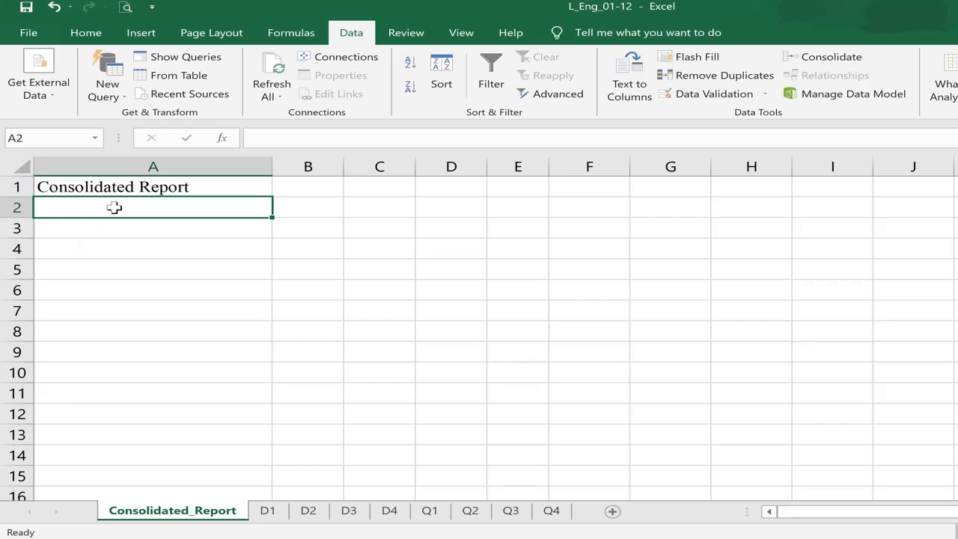
# - Reopen Consolidate, delete the D1–D4 references, and untick Top row and Left column
pyautogui.click(827, 58)
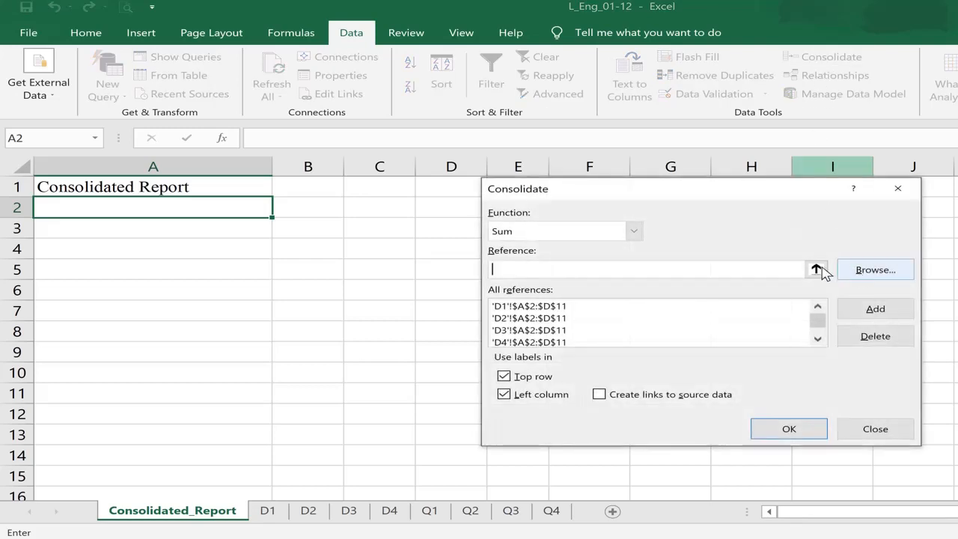
pyautogui.click(550, 306)
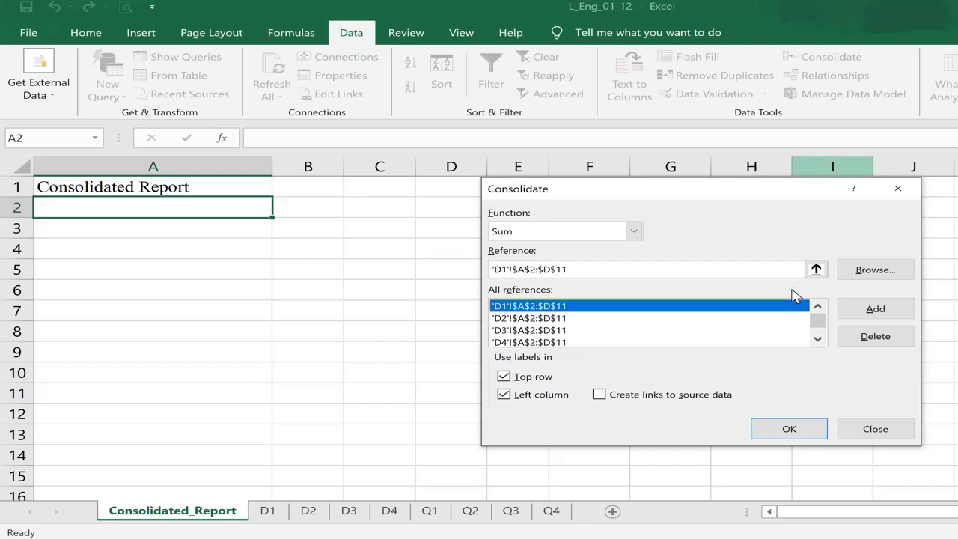
pyautogui.click(873, 338)
pyautogui.click(727, 309)
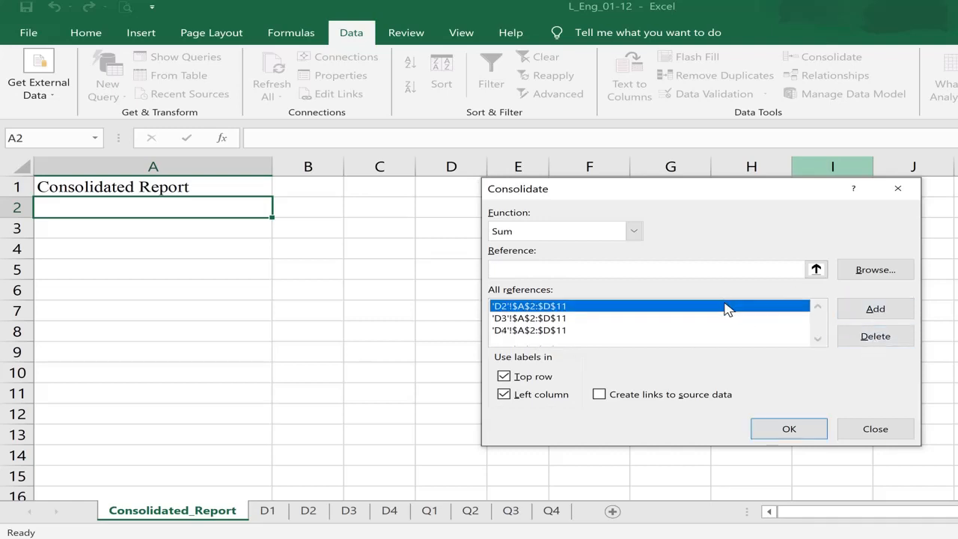
pyautogui.click(858, 338)
pyautogui.click(694, 309)
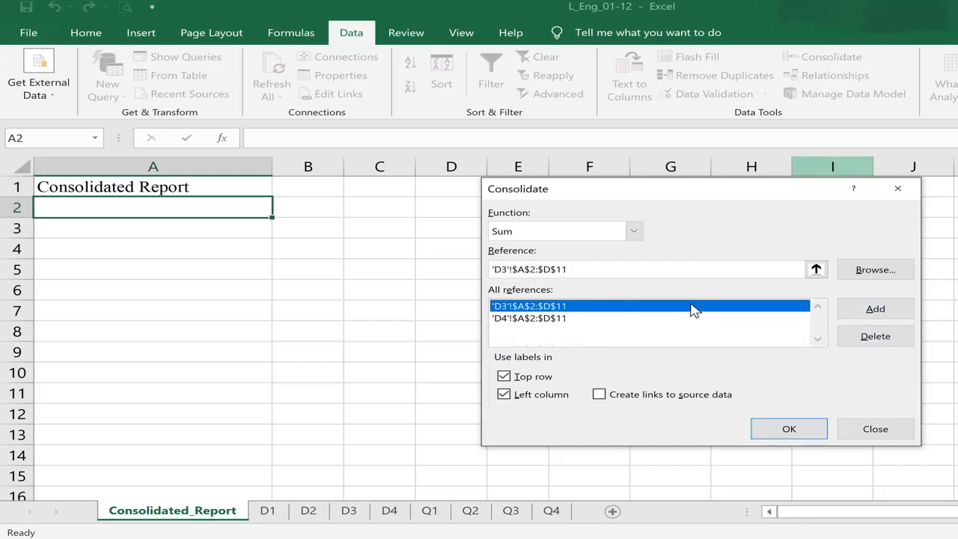
pyautogui.click(871, 337)
pyautogui.click(666, 307)
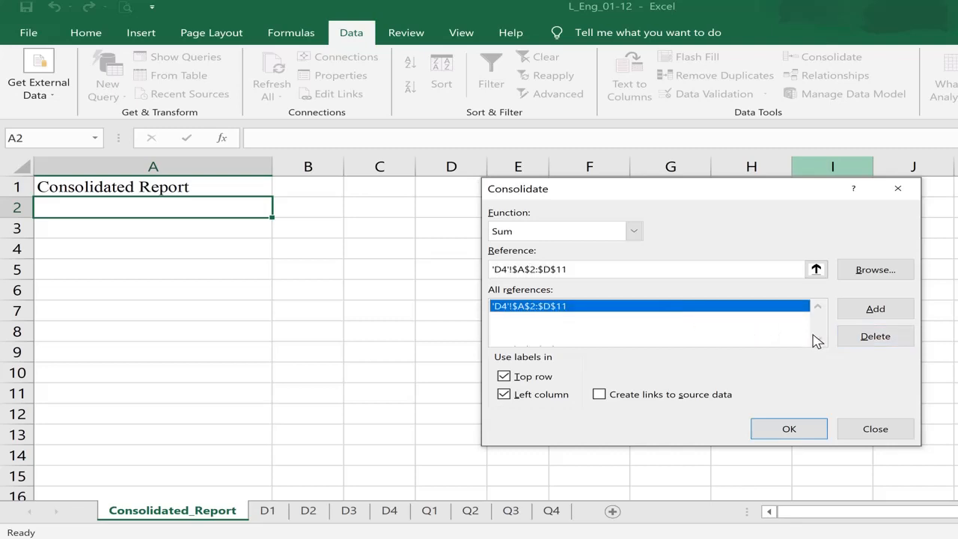
pyautogui.click(861, 333)
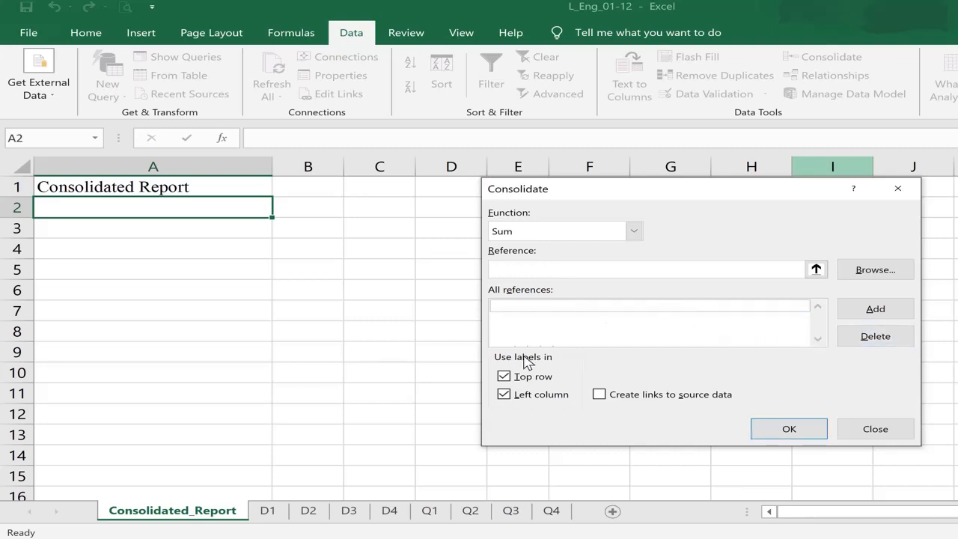
pyautogui.click(504, 377)
pyautogui.click(504, 395)
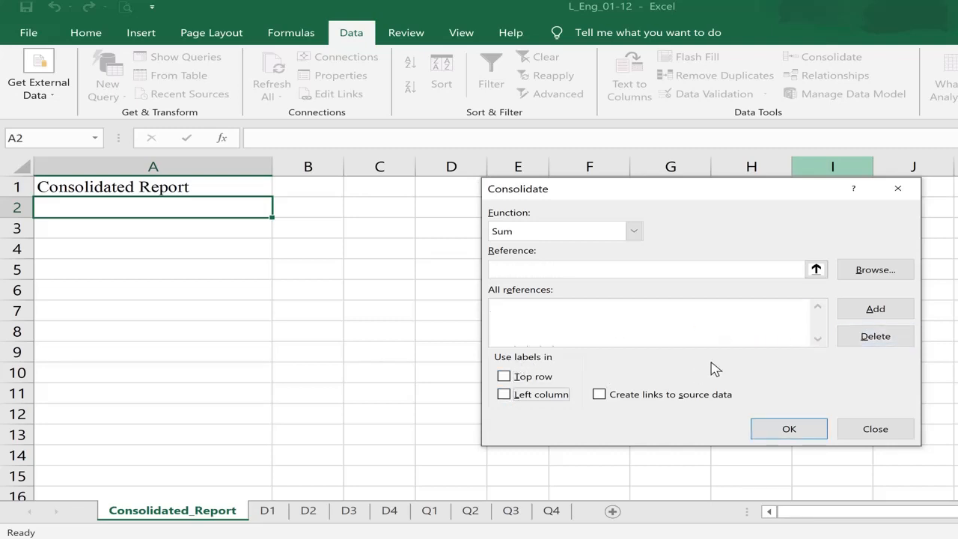
# - Add the Q1 sheet's A2:D11 range as the first consolidation reference
pyautogui.click(816, 270)
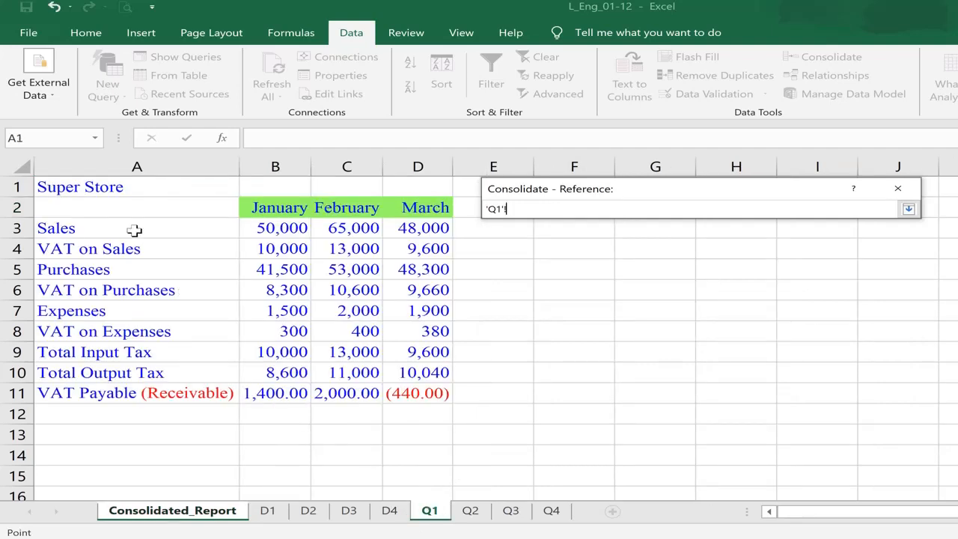
pyautogui.moveTo(105, 207); pyautogui.dragTo(425, 394)
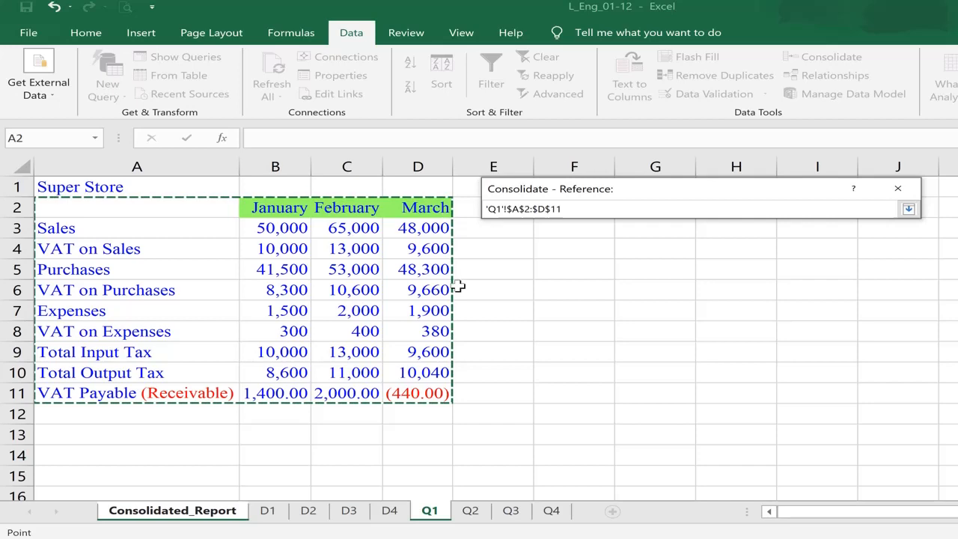
pyautogui.click(911, 209)
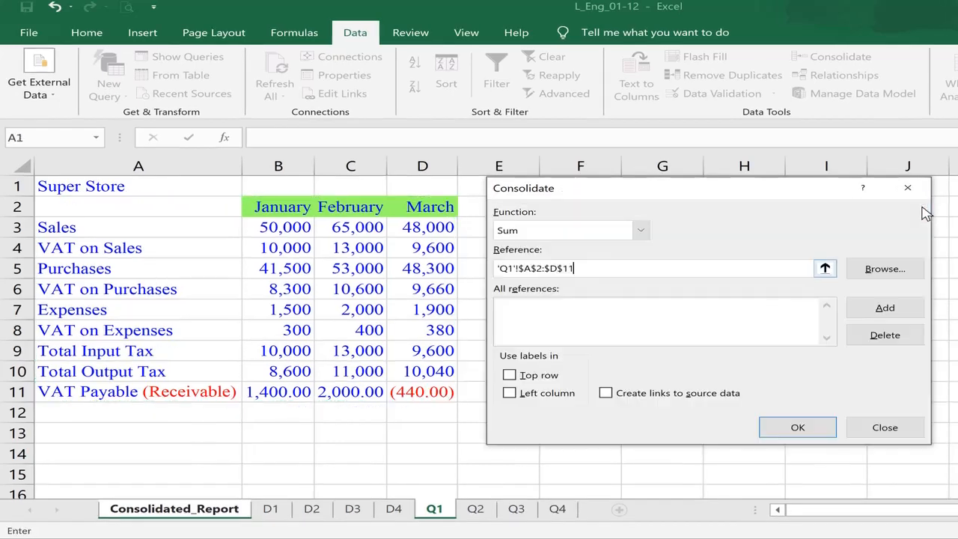
pyautogui.click(884, 309)
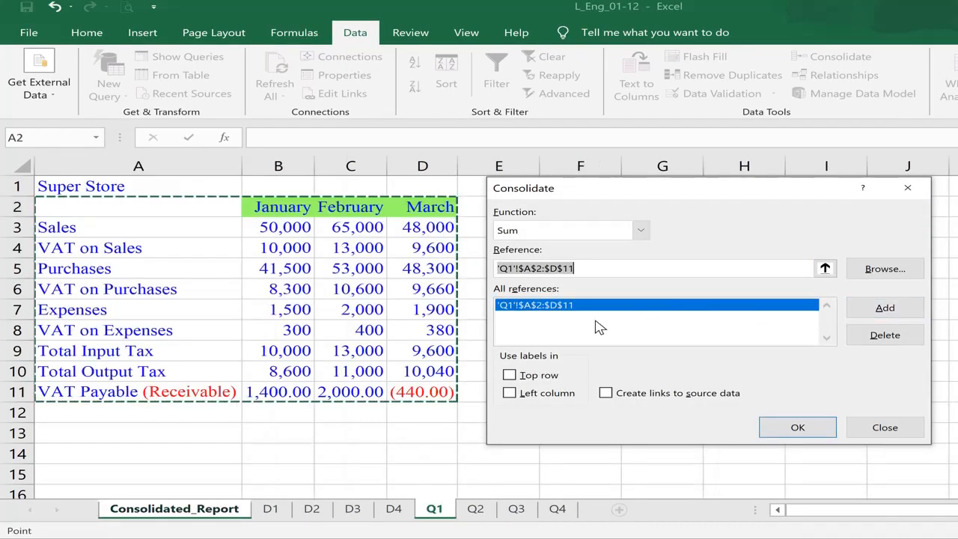
# - Add the same A2:D11 range from Q2, Q3 and Q4, and enable top-row and left-column labels
pyautogui.click(474, 510)
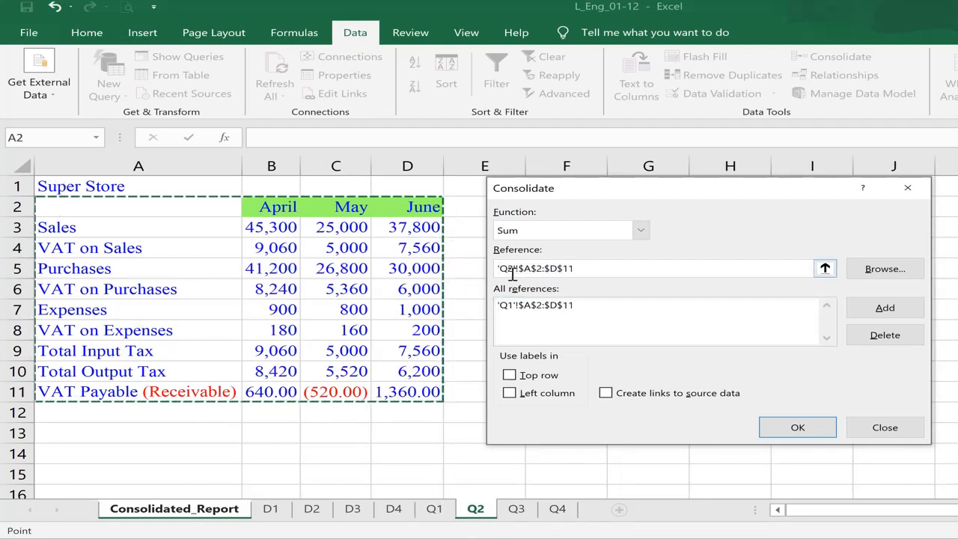
pyautogui.click(887, 308)
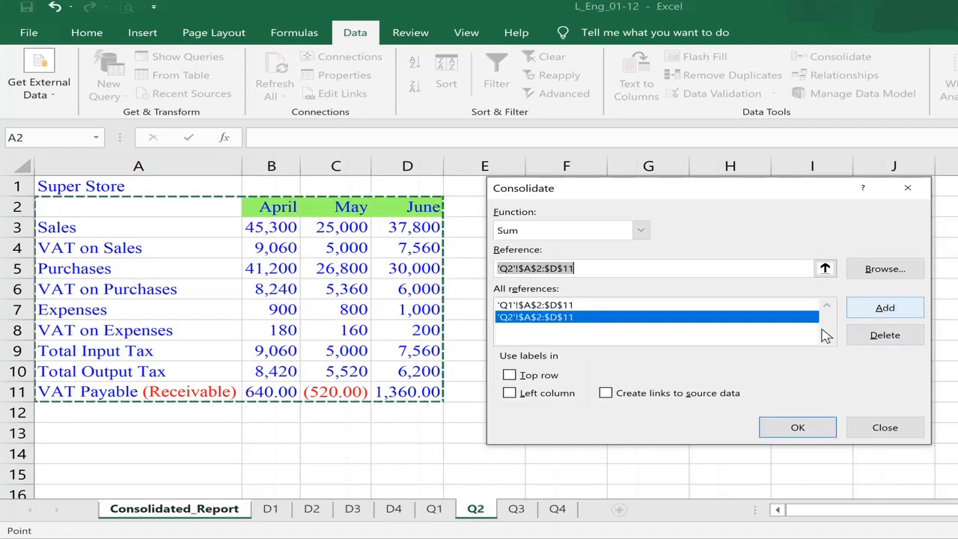
pyautogui.click(517, 509)
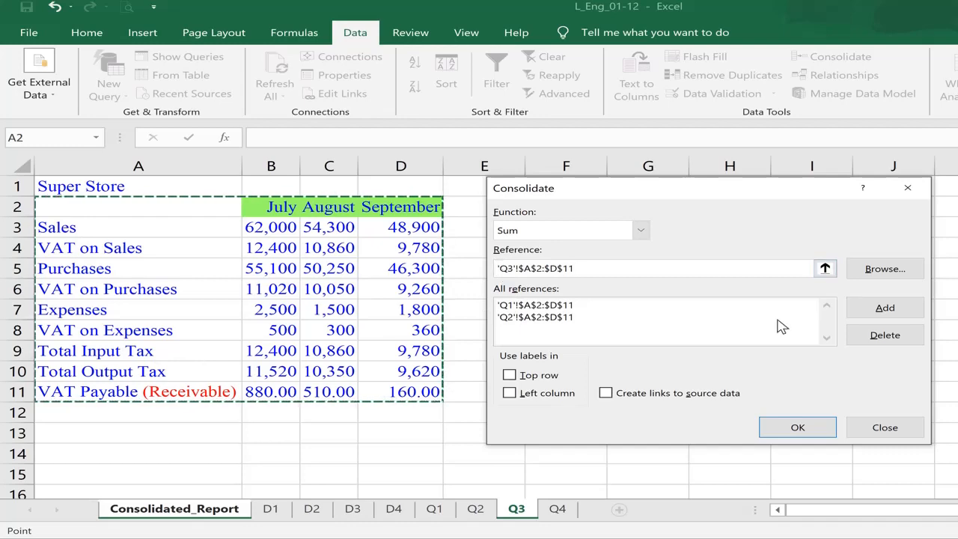
pyautogui.click(902, 311)
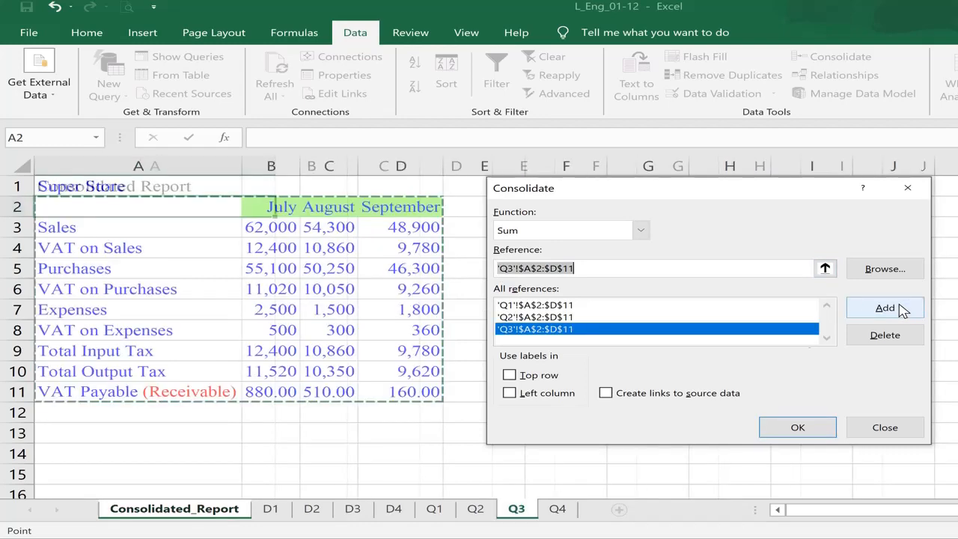
pyautogui.click(557, 509)
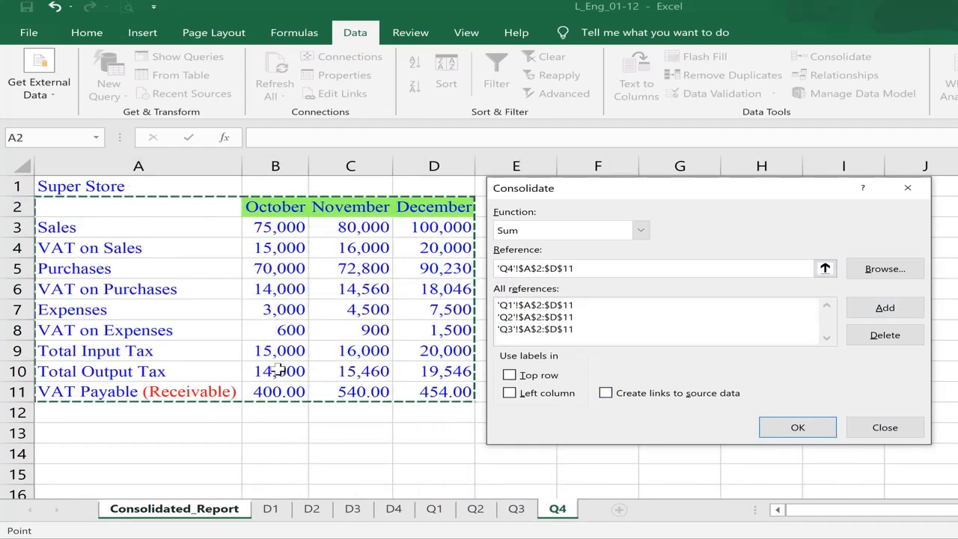
pyautogui.click(885, 310)
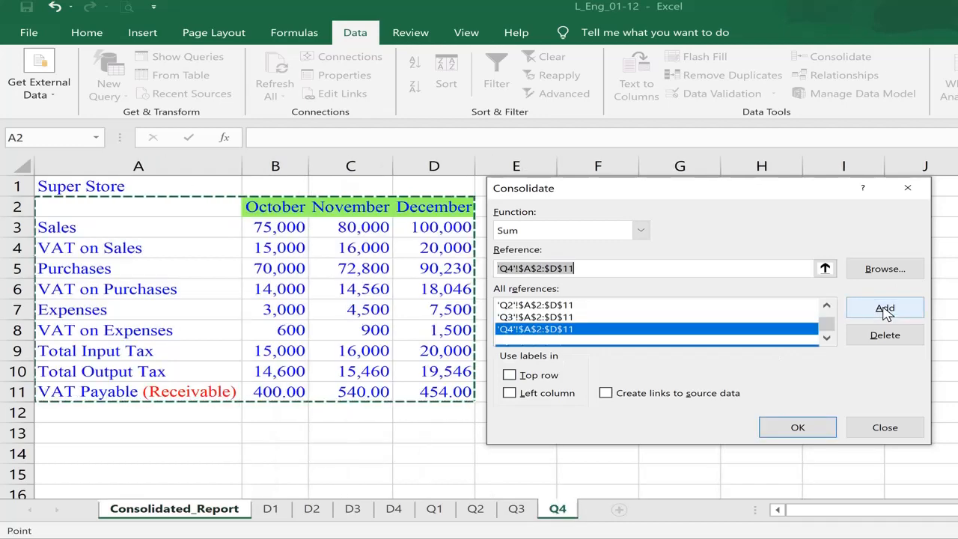
pyautogui.click(512, 378)
pyautogui.click(510, 393)
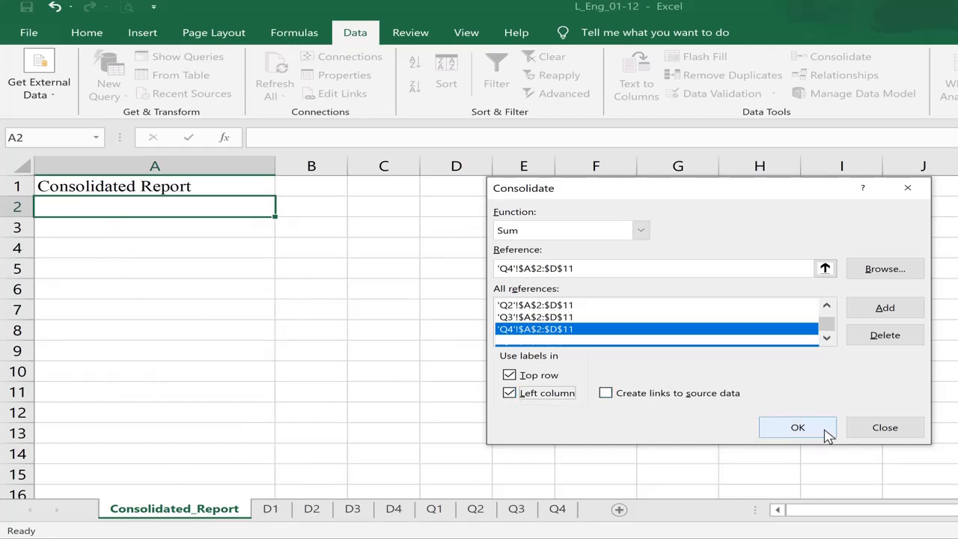
pyautogui.click(798, 428)
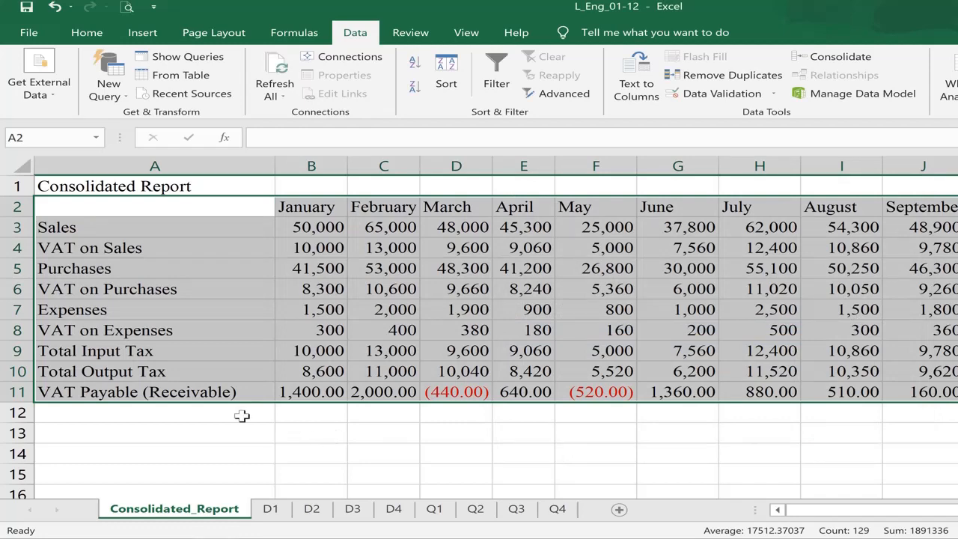
pyautogui.click(224, 227)
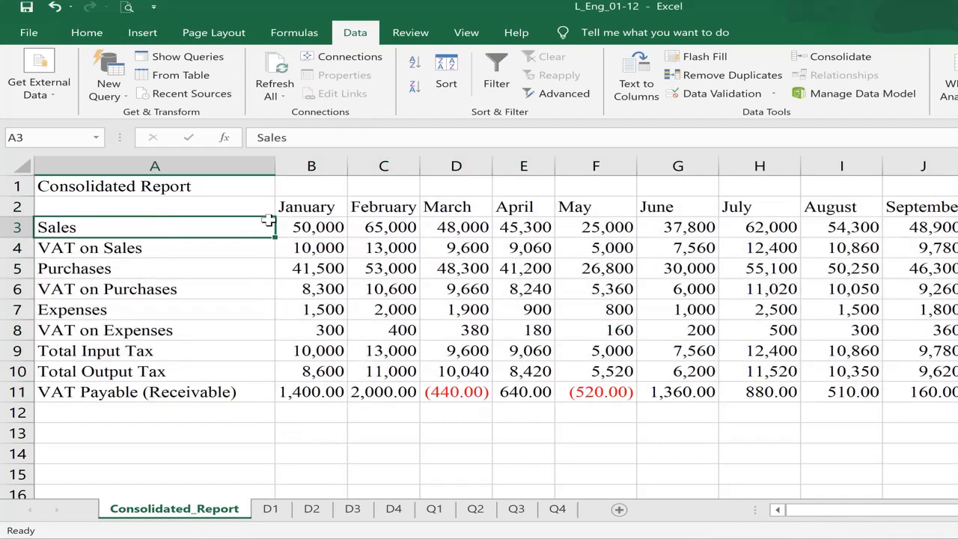
pyautogui.click(303, 205)
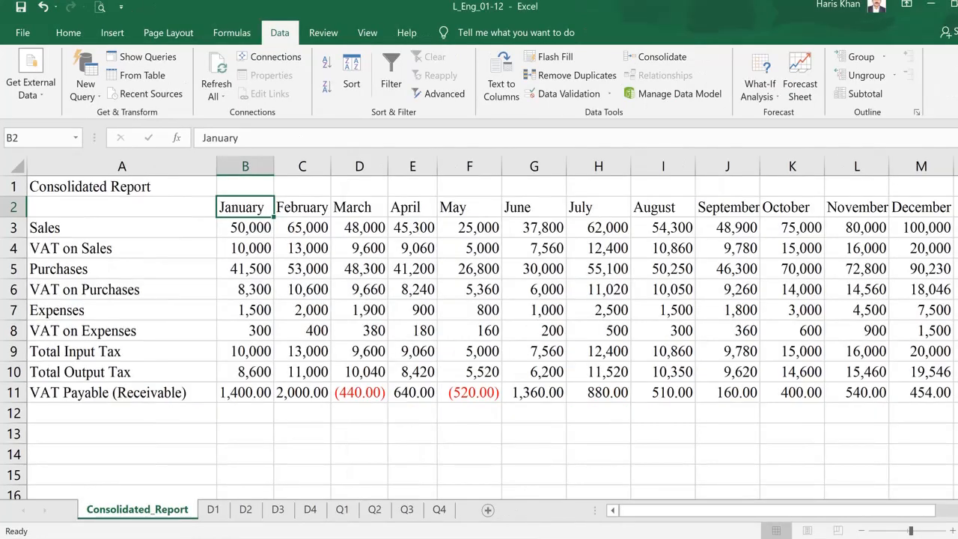
pyautogui.click(343, 512)
pyautogui.click(374, 511)
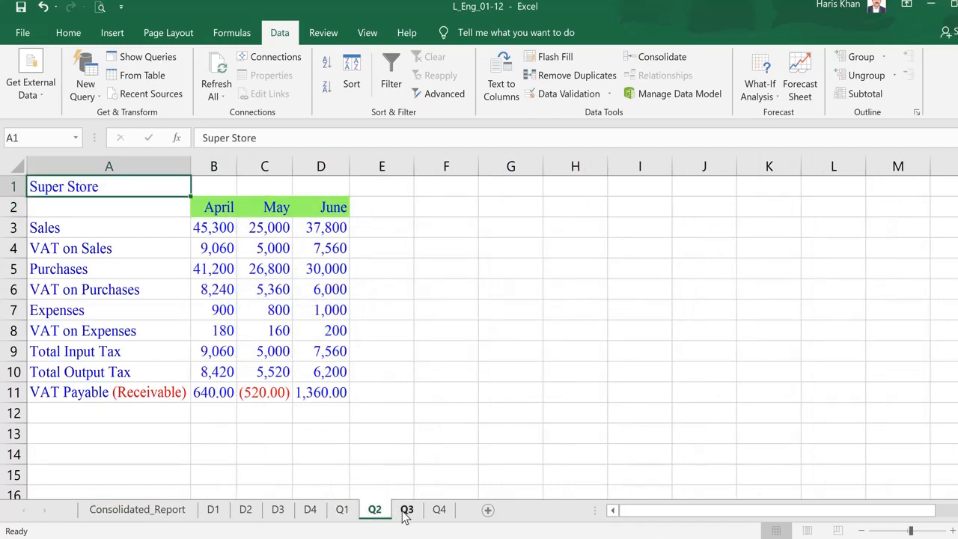
pyautogui.click(407, 511)
pyautogui.click(442, 512)
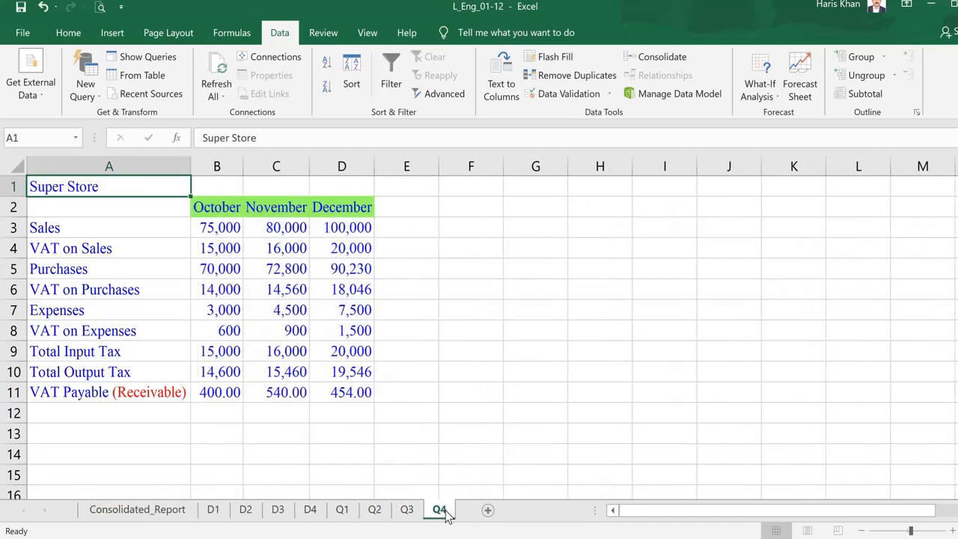
pyautogui.click(342, 512)
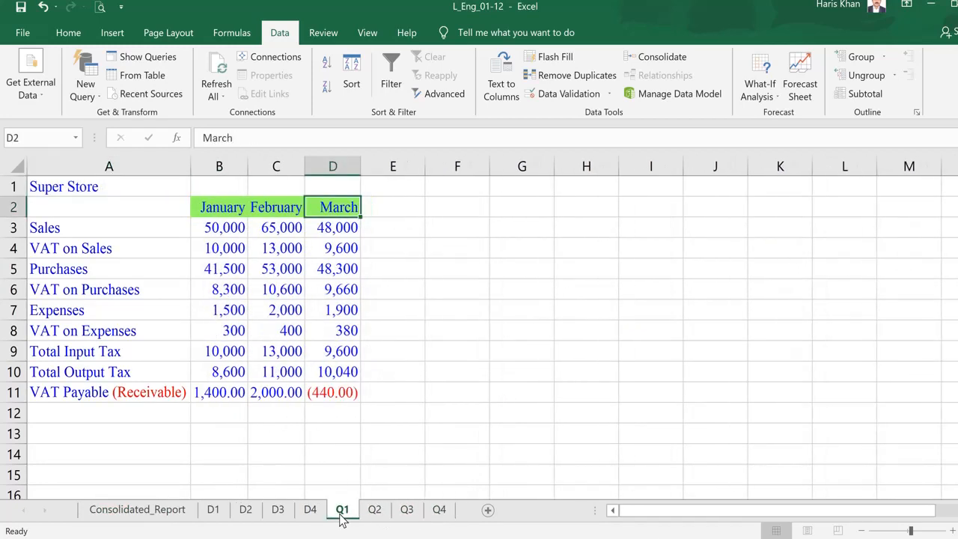
pyautogui.click(227, 208)
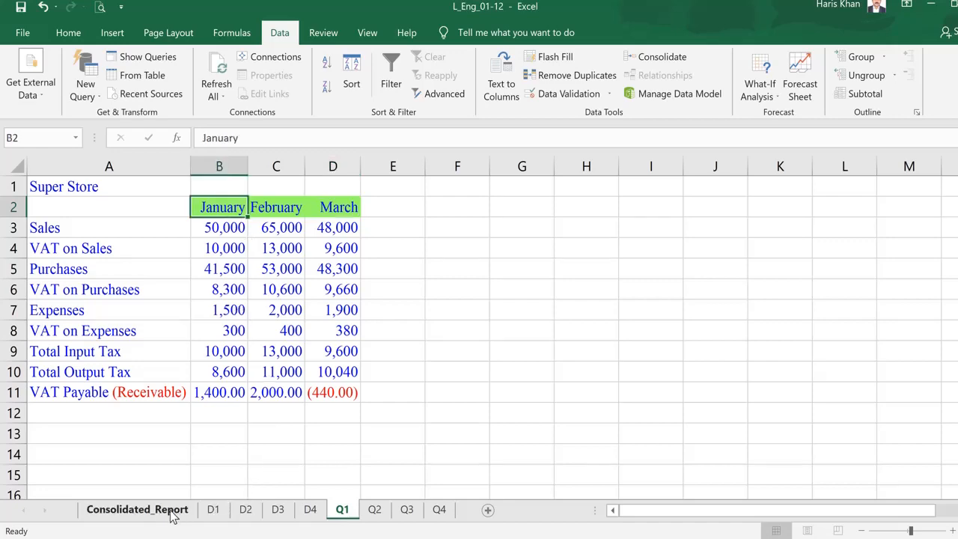
pyautogui.click(142, 512)
pyautogui.moveTo(233, 233); pyautogui.dragTo(913, 402)
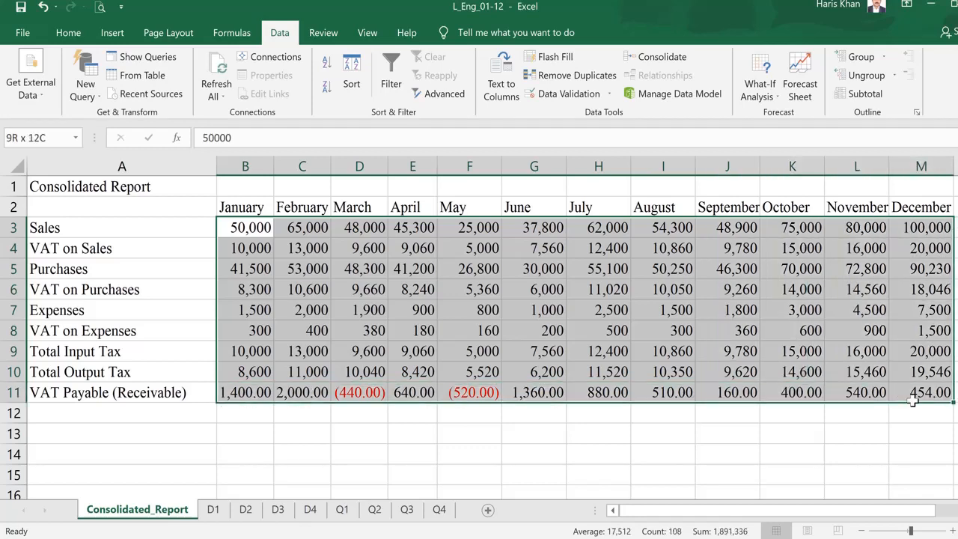
pyautogui.click(239, 228)
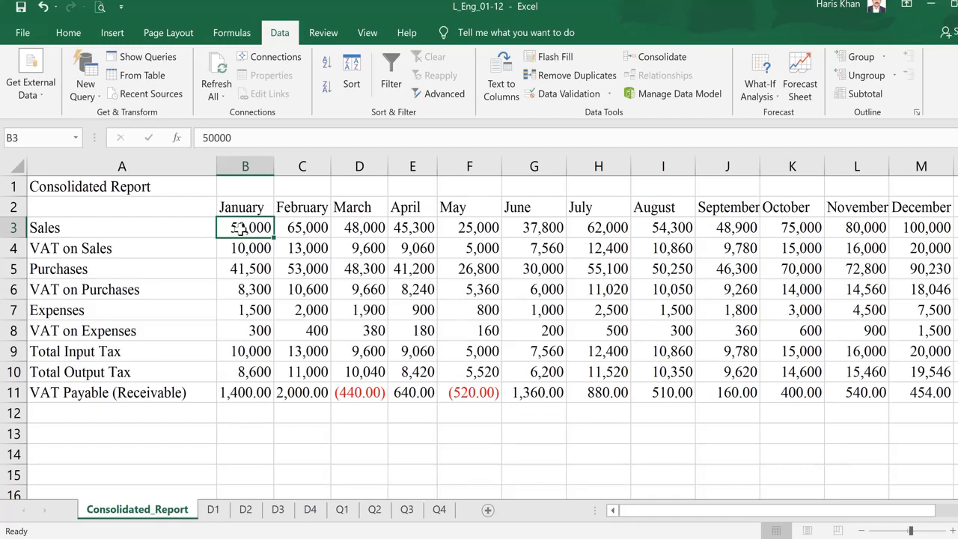
pyautogui.click(342, 509)
pyautogui.click(374, 509)
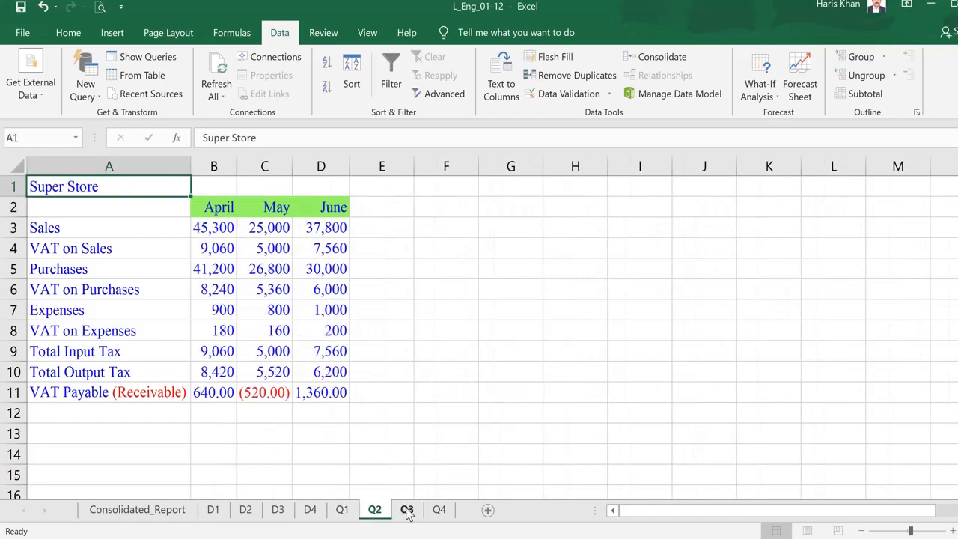
pyautogui.click(408, 512)
pyautogui.click(439, 514)
pyautogui.click(171, 512)
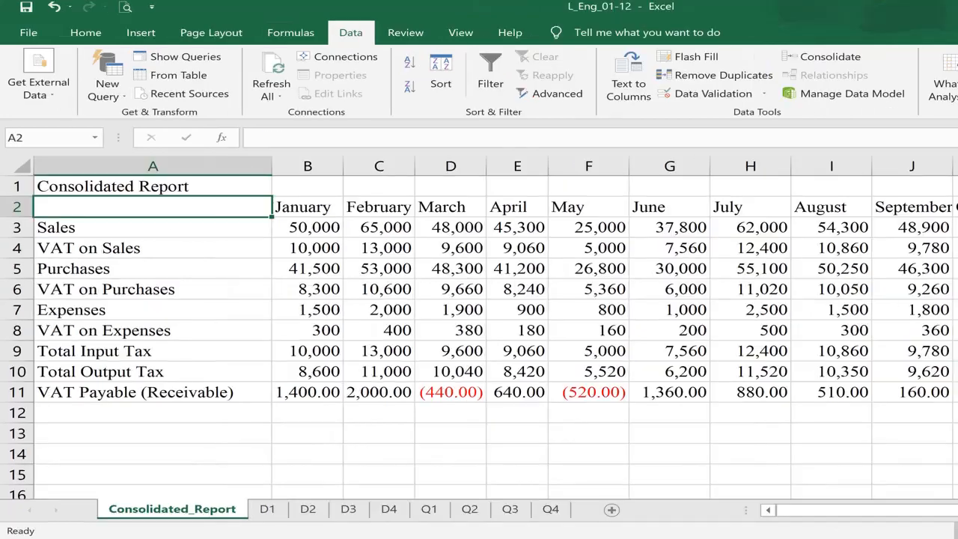
# - Clear the old report data in A2:L11 on Consolidated_Report
pyautogui.hotkey('ctrl', 'shift', 'Down')
pyautogui.hotkey('ctrl', 'shift', 'Down')
pyautogui.hotkey('shift', 'Right')
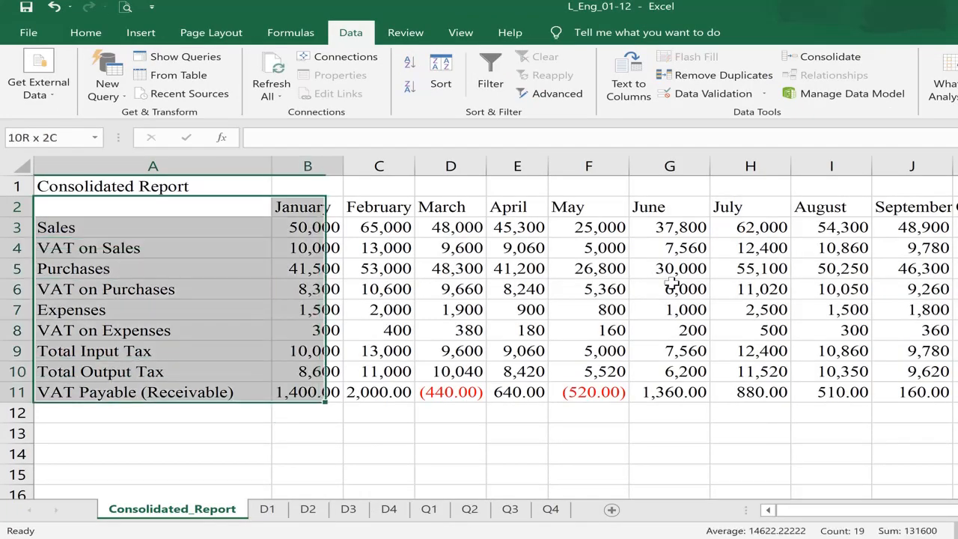
pyautogui.hotkey('ctrl', 'shift', 'Right')
pyautogui.press('Delete')
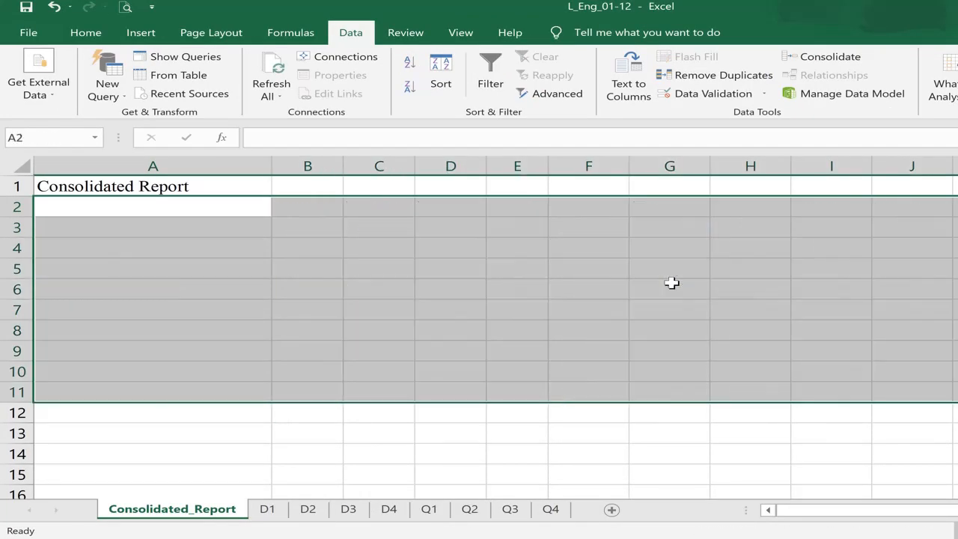
pyautogui.hotkey('shift', 'BackSpace')
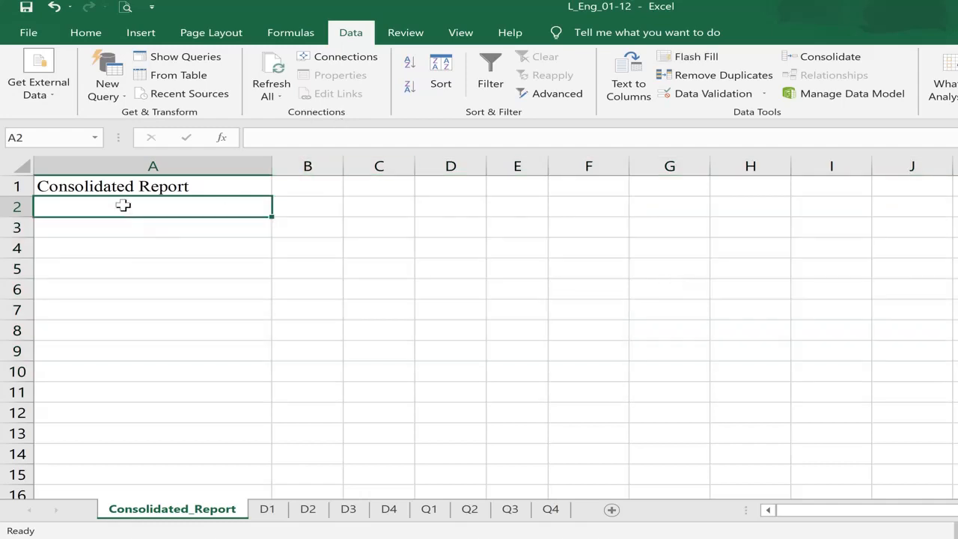
# - In Consolidate, delete the Q1–Q4 references and uncheck Top row and Left column
pyautogui.click(818, 57)
pyautogui.click(556, 305)
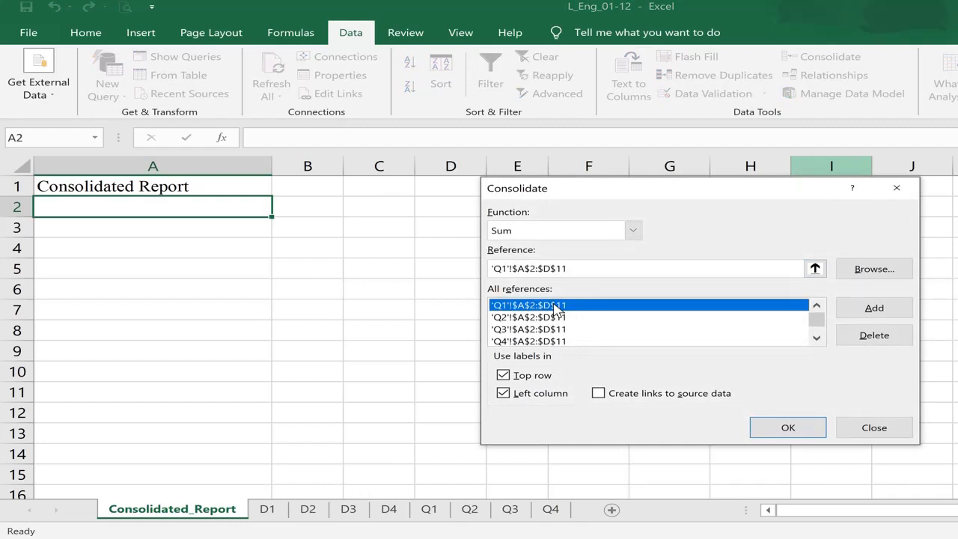
pyautogui.click(868, 336)
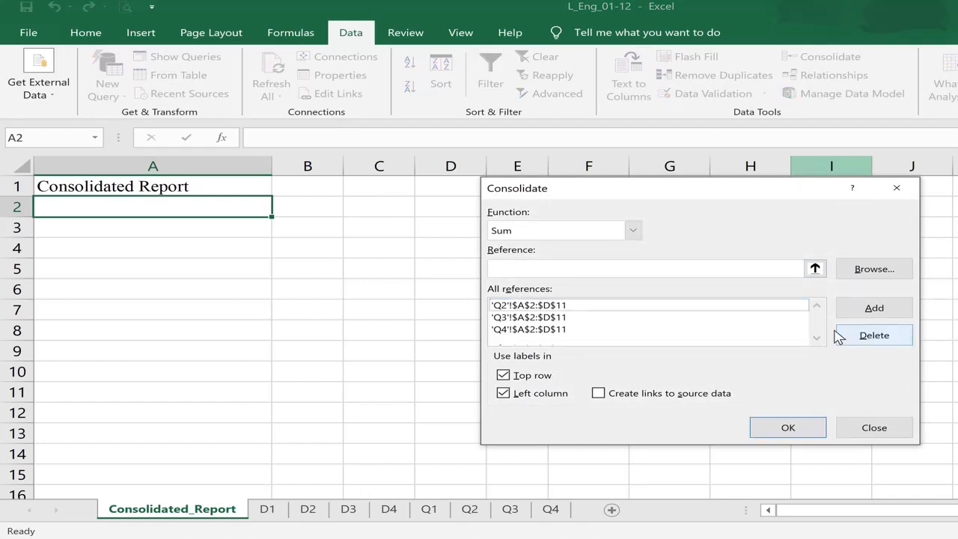
pyautogui.click(650, 307)
pyautogui.click(869, 335)
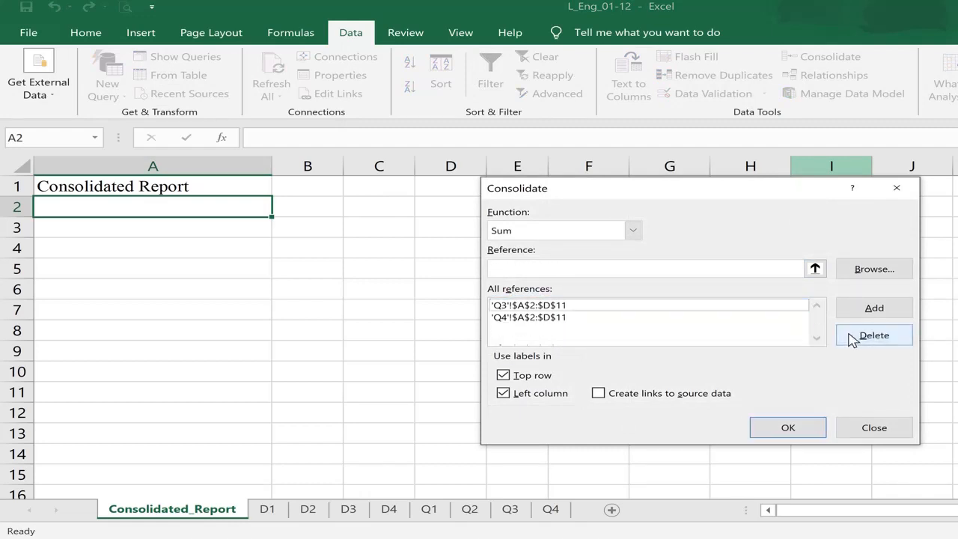
pyautogui.click(651, 307)
pyautogui.click(865, 338)
pyautogui.click(701, 307)
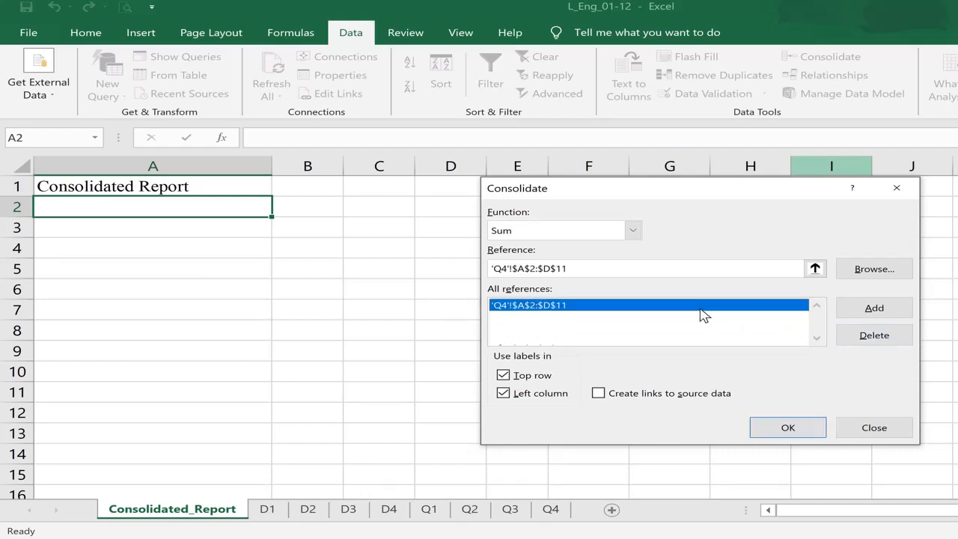
pyautogui.click(866, 340)
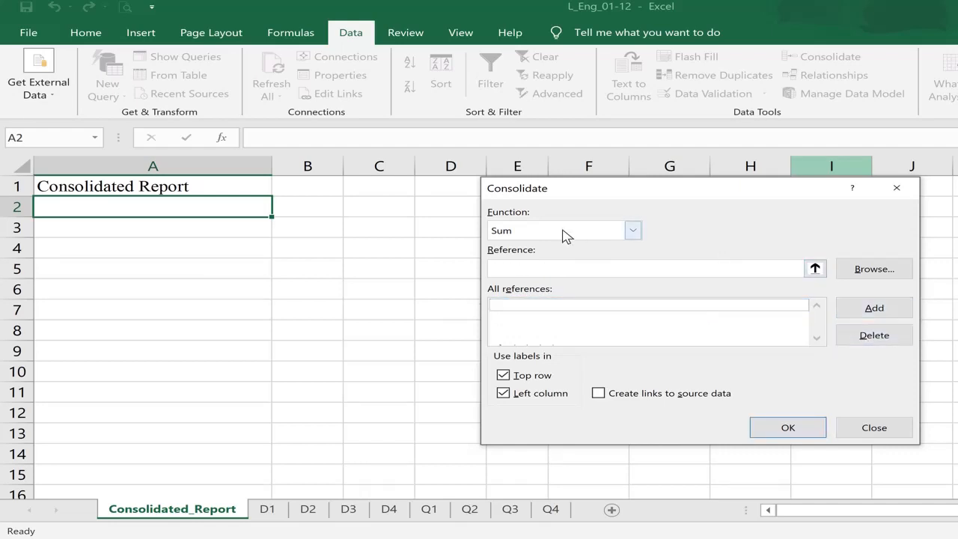
pyautogui.click(527, 375)
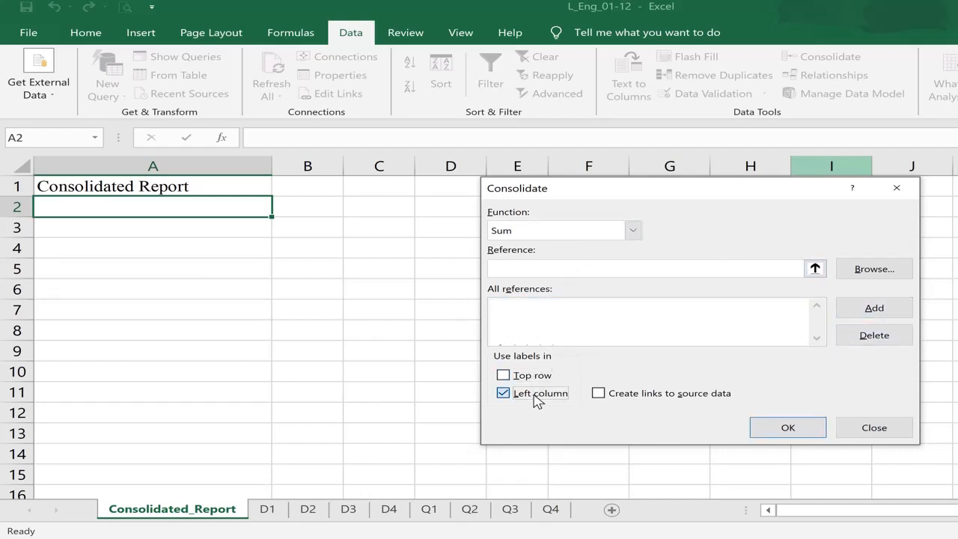
pyautogui.click(534, 394)
# - Add the D1 sheet's A2:D11 range as the first consolidation reference
pyautogui.click(815, 269)
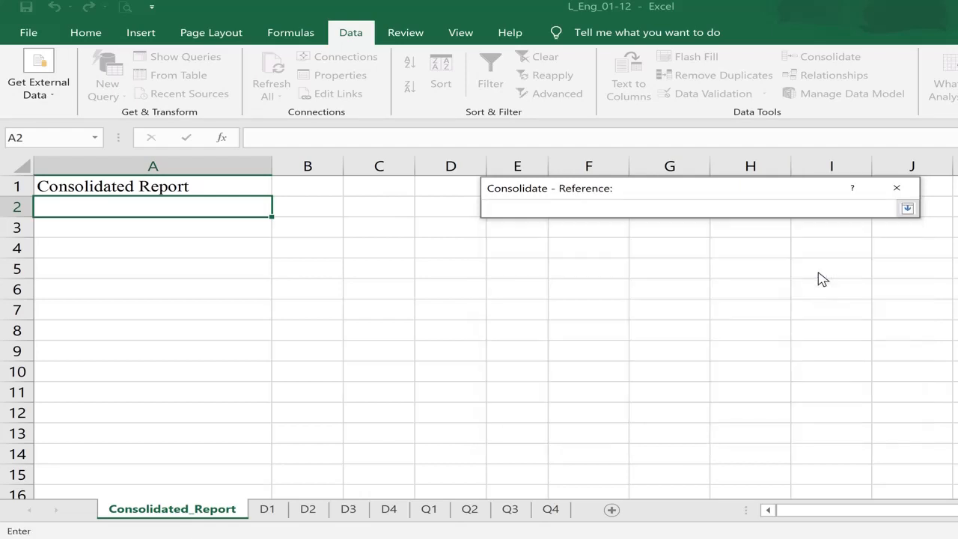
pyautogui.click(277, 515)
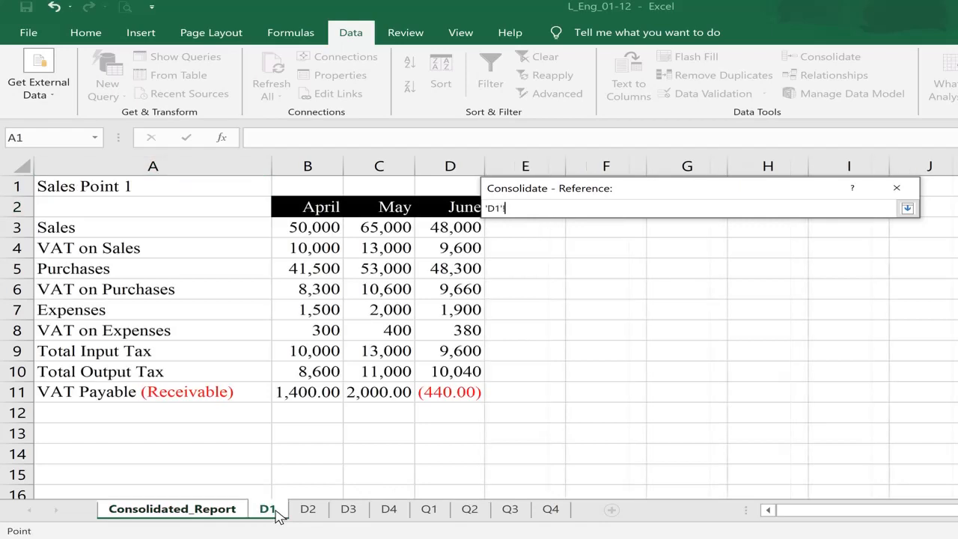
pyautogui.moveTo(71, 204); pyautogui.dragTo(446, 396)
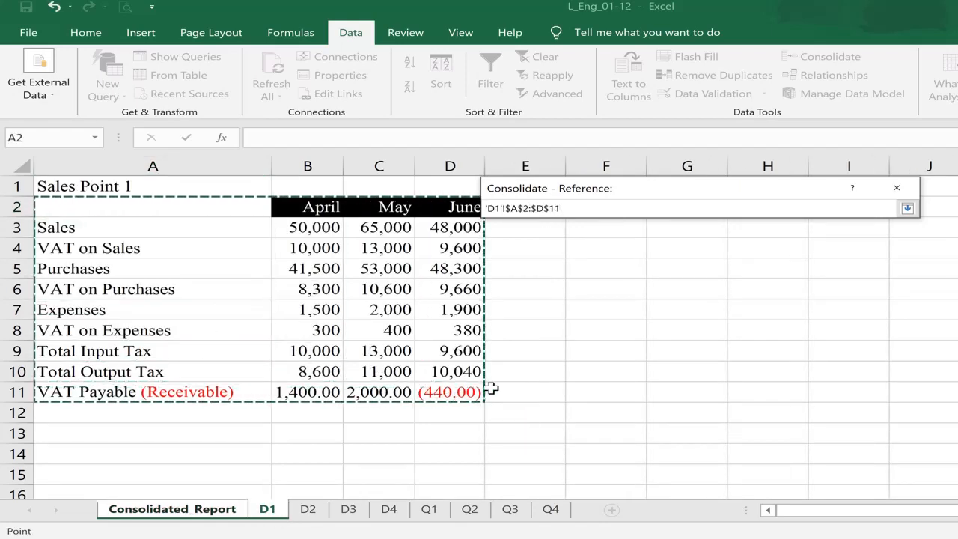
pyautogui.click(908, 208)
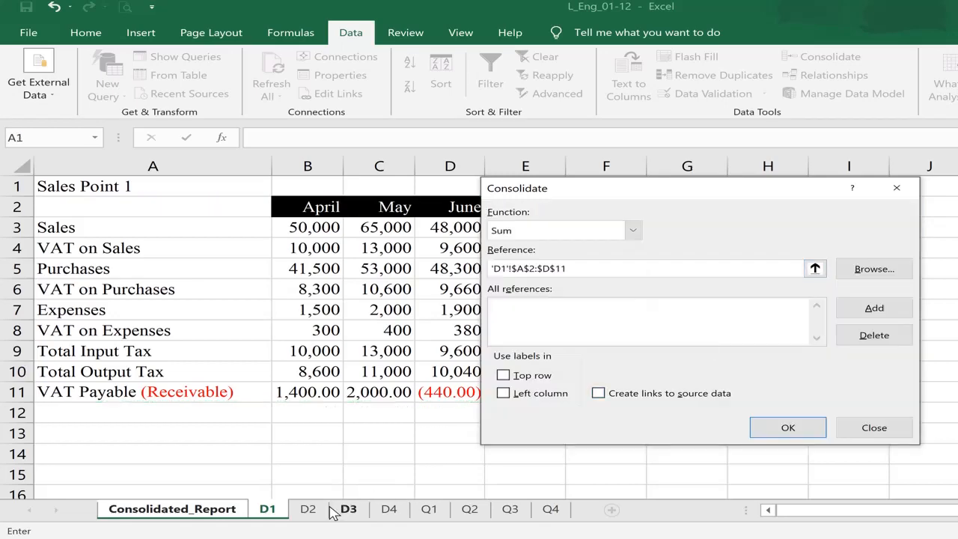
pyautogui.click(876, 312)
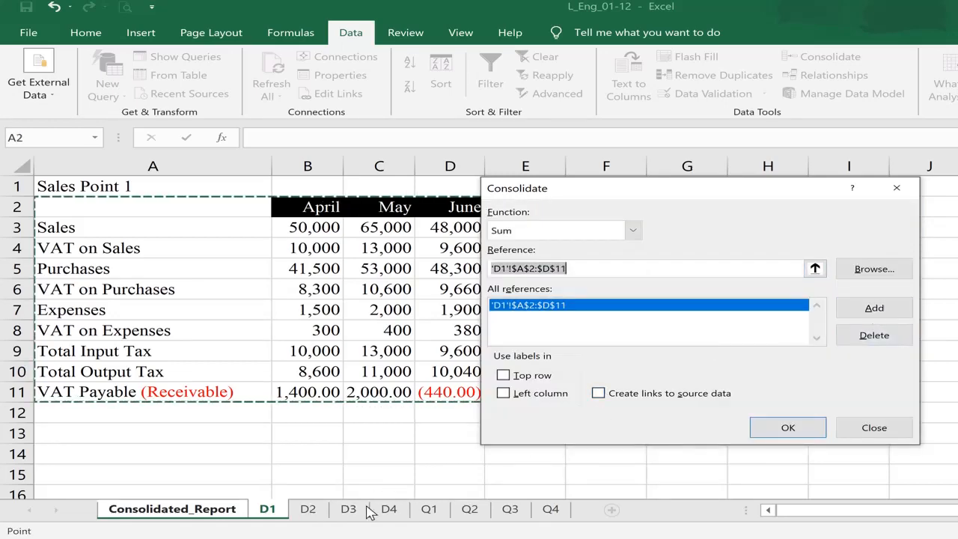
# - Add the D2, D3 and D4 ranges, then enable Top row, Left column and Create links to source data
pyautogui.click(308, 509)
pyautogui.click(852, 312)
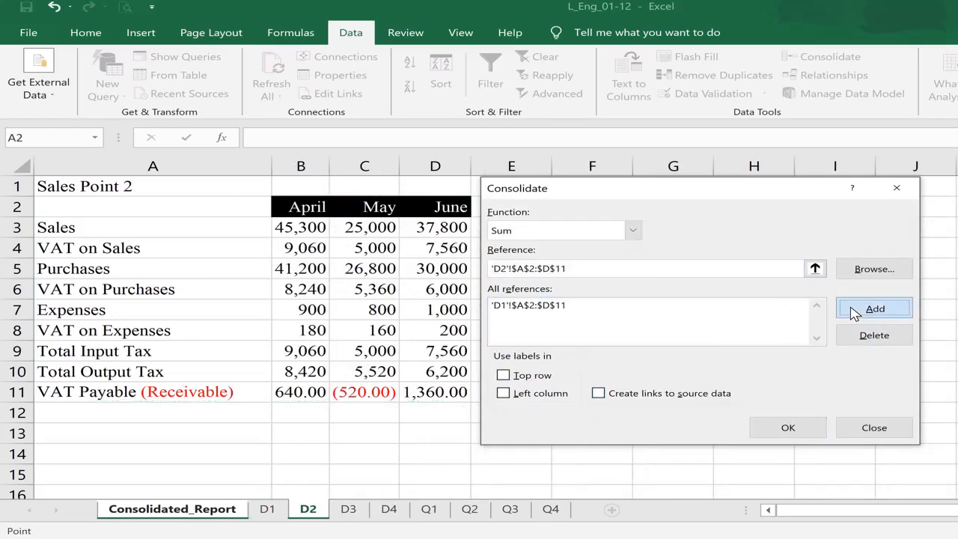
pyautogui.click(349, 509)
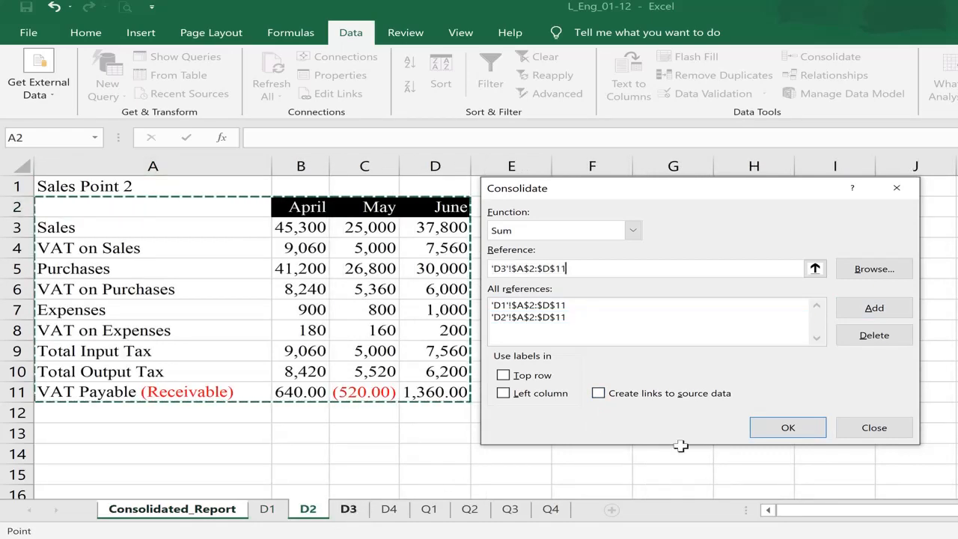
pyautogui.click(875, 309)
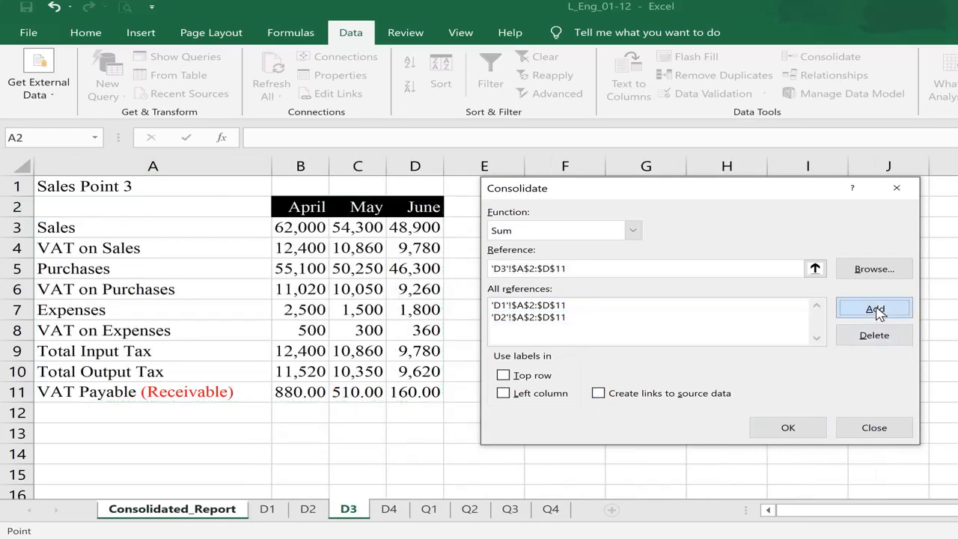
pyautogui.click(389, 510)
pyautogui.click(899, 318)
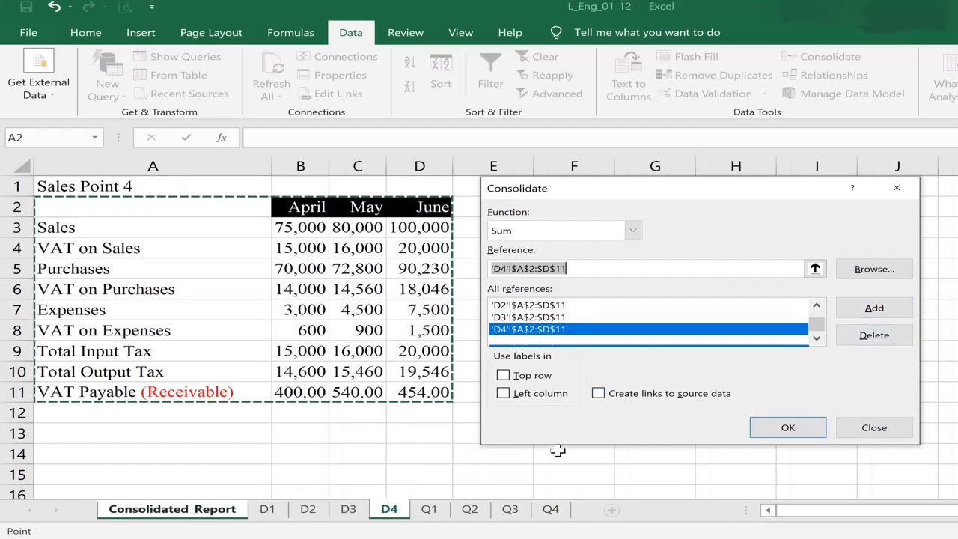
pyautogui.click(504, 376)
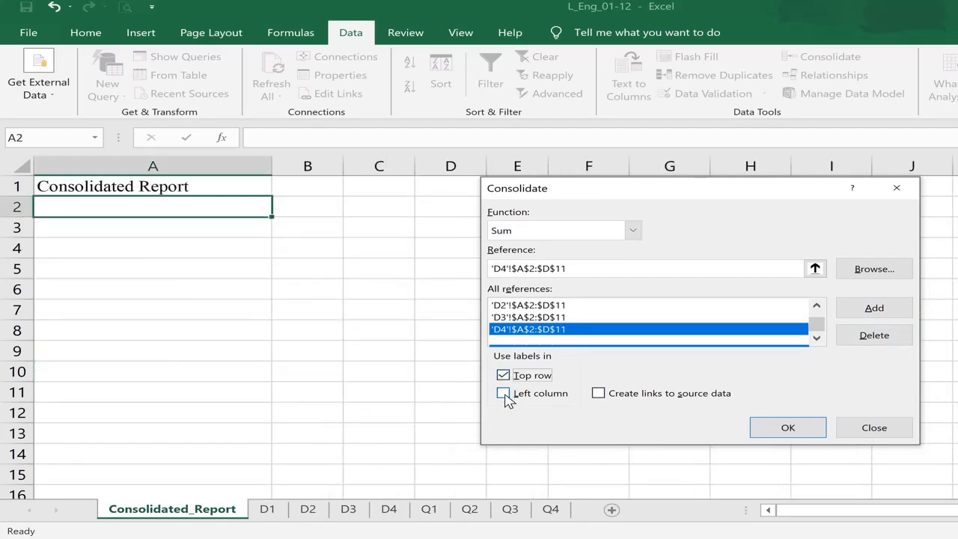
pyautogui.click(504, 395)
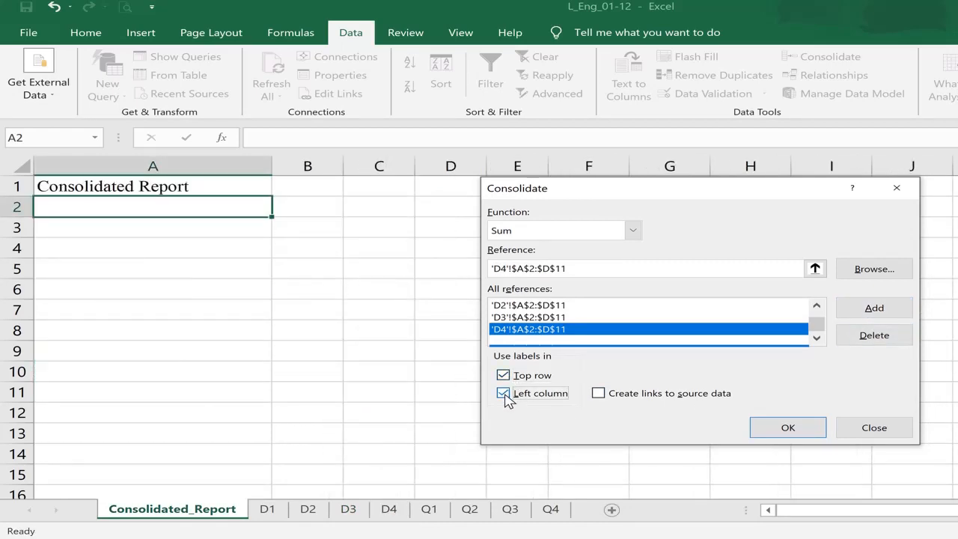
pyautogui.click(599, 395)
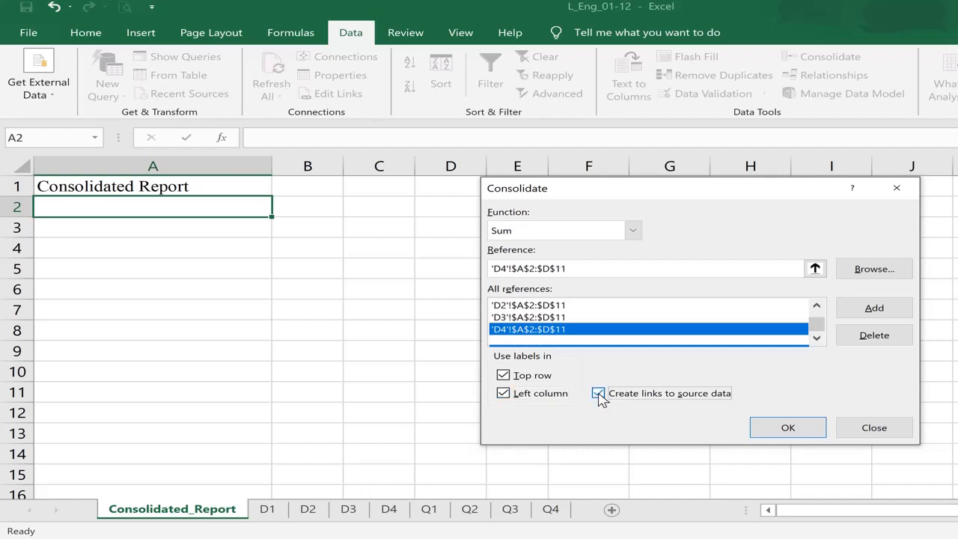
# - Run the consolidation and select the April Sales total to view its SUM formula
pyautogui.click(788, 428)
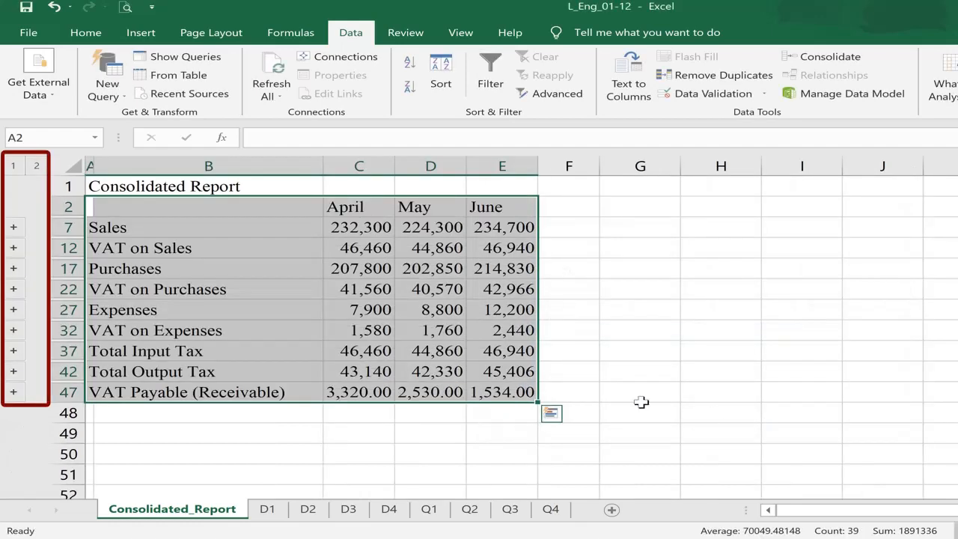
pyautogui.click(253, 412)
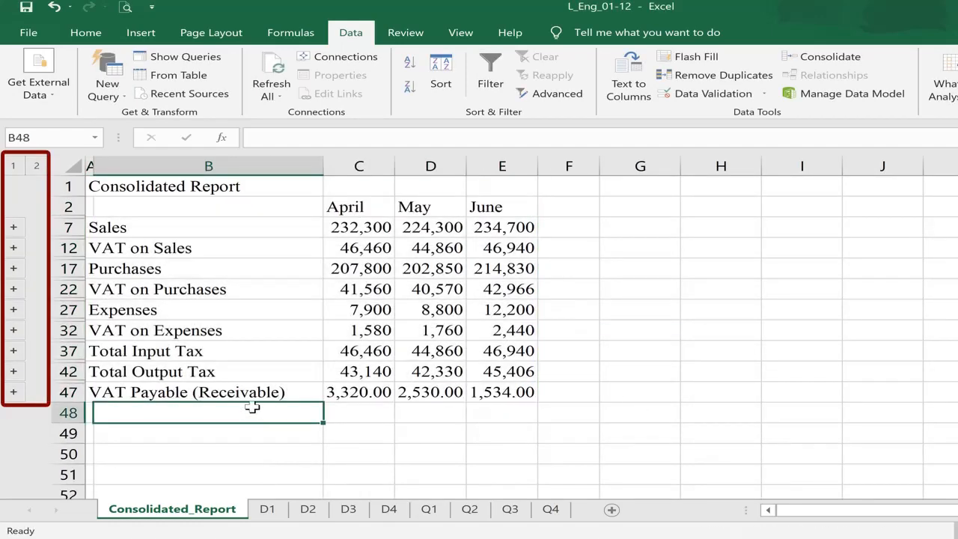
pyautogui.click(115, 226)
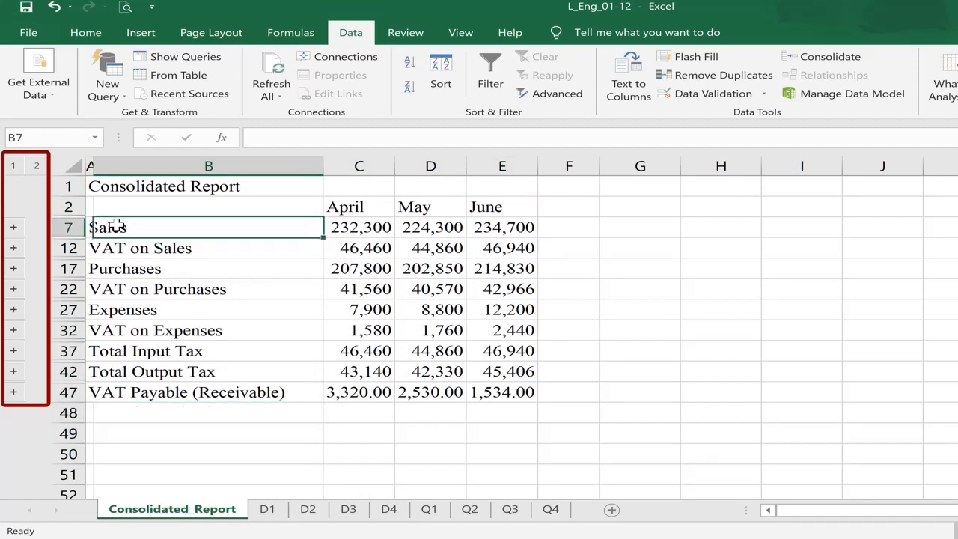
pyautogui.click(346, 227)
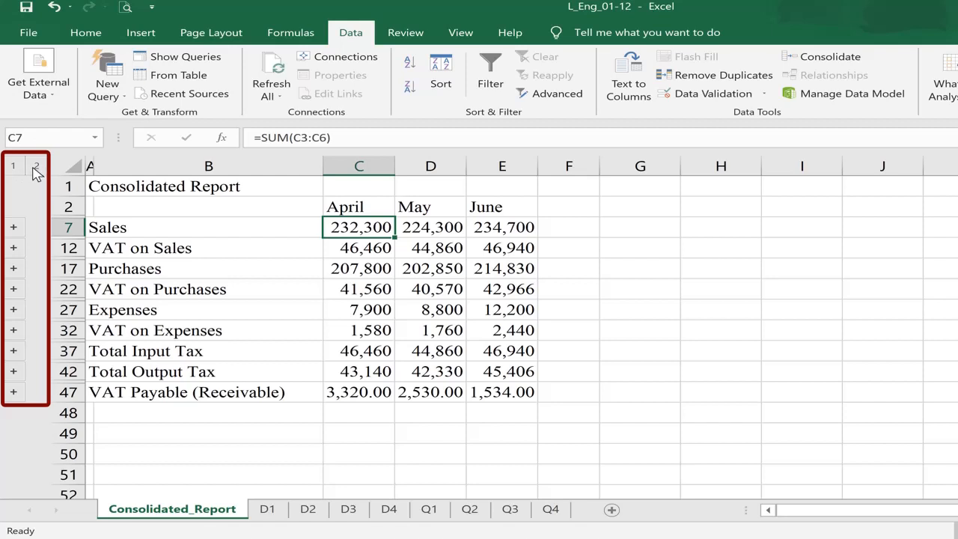
# - Inspect neighbouring total formulas, including May Sales =SUM(D3:D6) and April Total Input Tax
pyautogui.press('Down')
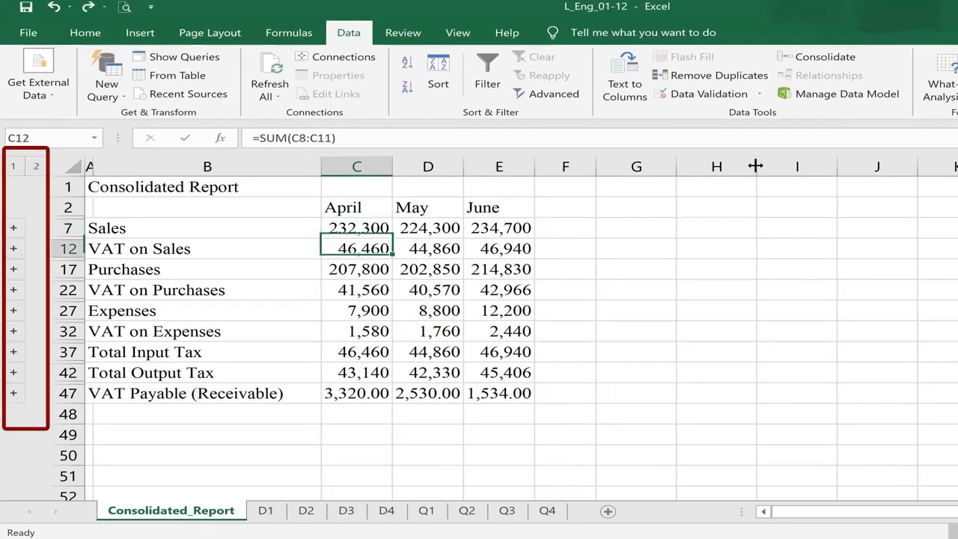
pyautogui.press('Up')
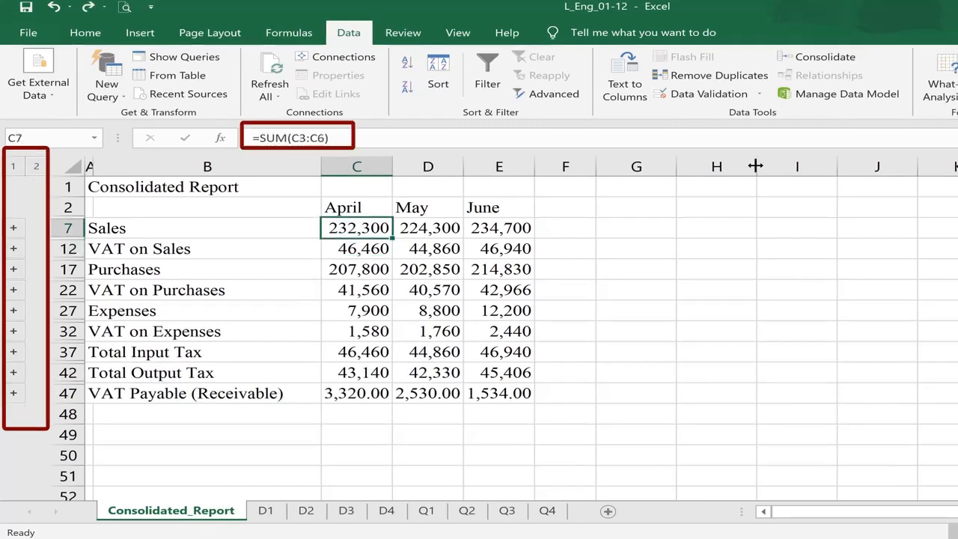
pyautogui.press('Left')
pyautogui.press('Right')
pyautogui.press('Right')
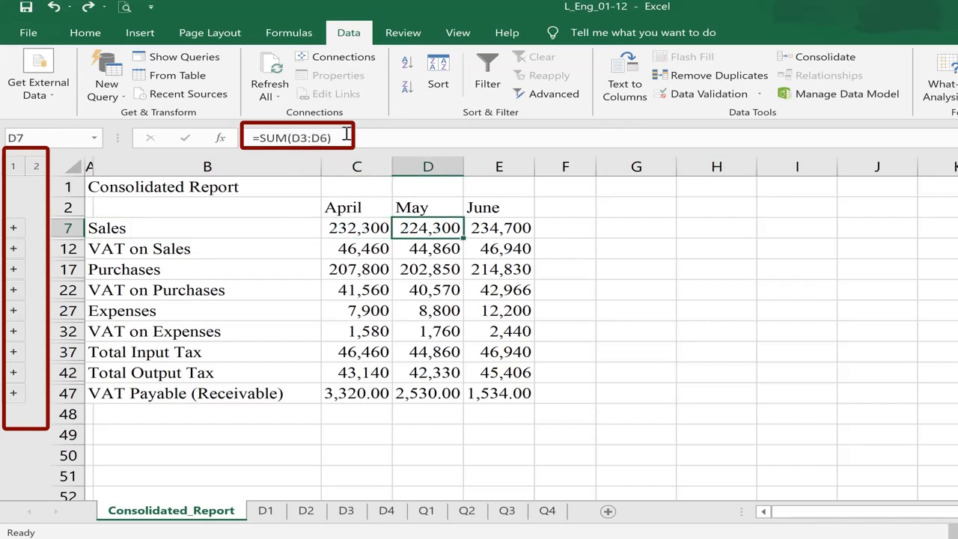
pyautogui.moveTo(346, 137); pyautogui.dragTo(253, 137)
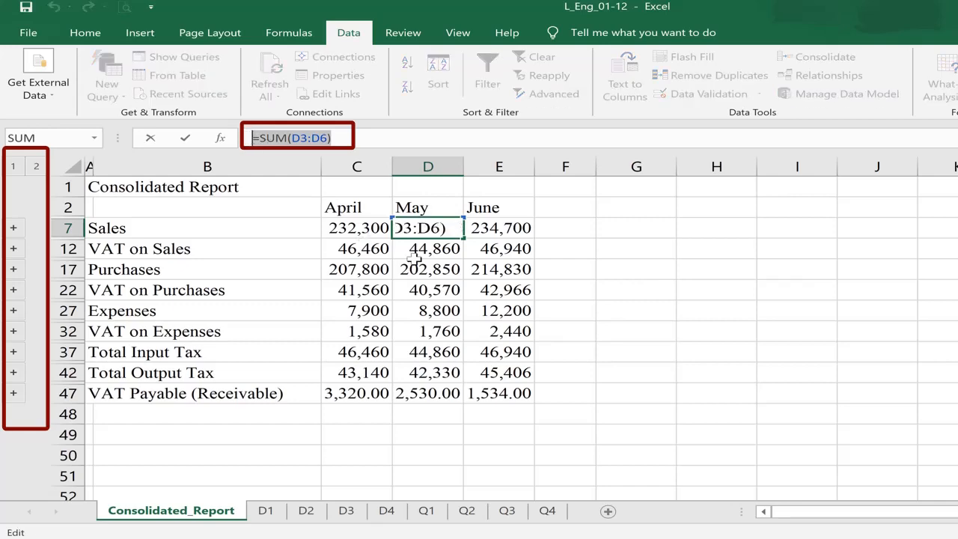
pyautogui.press('Escape')
pyautogui.press('Left')
pyautogui.press('Down')
pyautogui.press('Down')
pyautogui.press('Down')
pyautogui.press('Down')
pyautogui.press('Down')
pyautogui.press('Down')
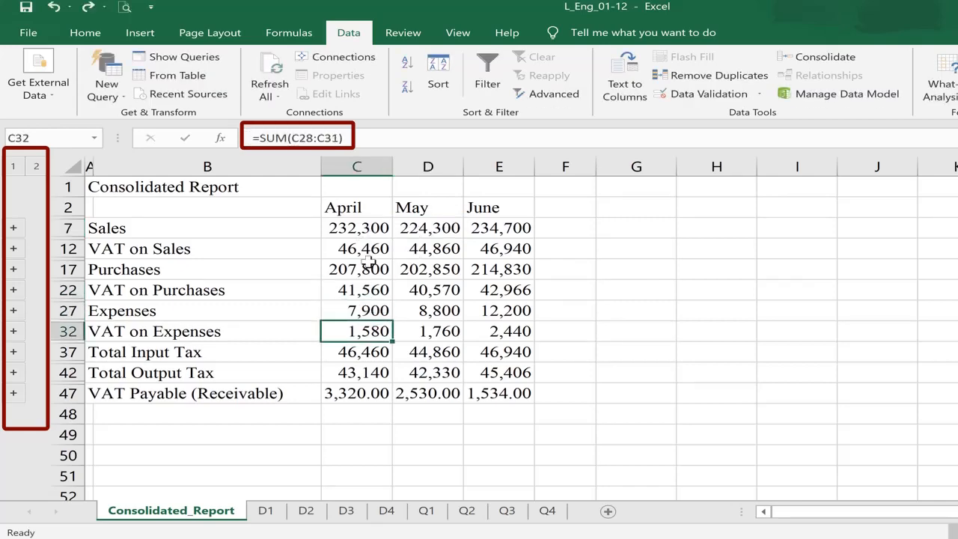
pyautogui.click(267, 510)
pyautogui.click(307, 510)
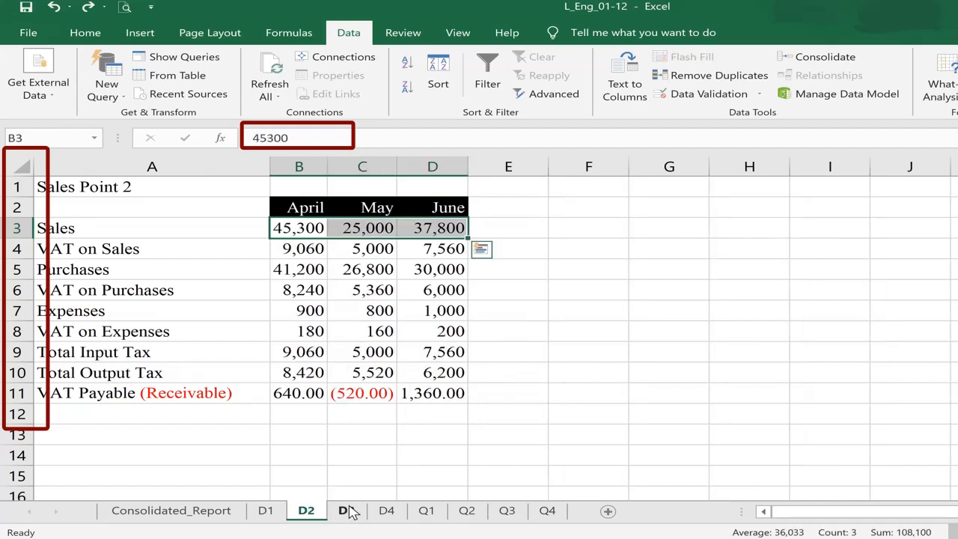
pyautogui.click(346, 511)
pyautogui.click(387, 512)
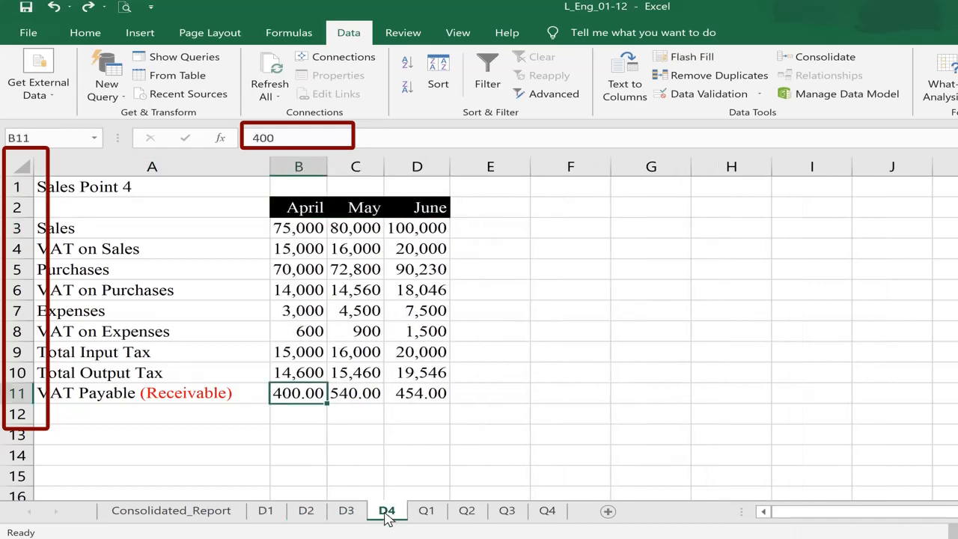
pyautogui.click(303, 230)
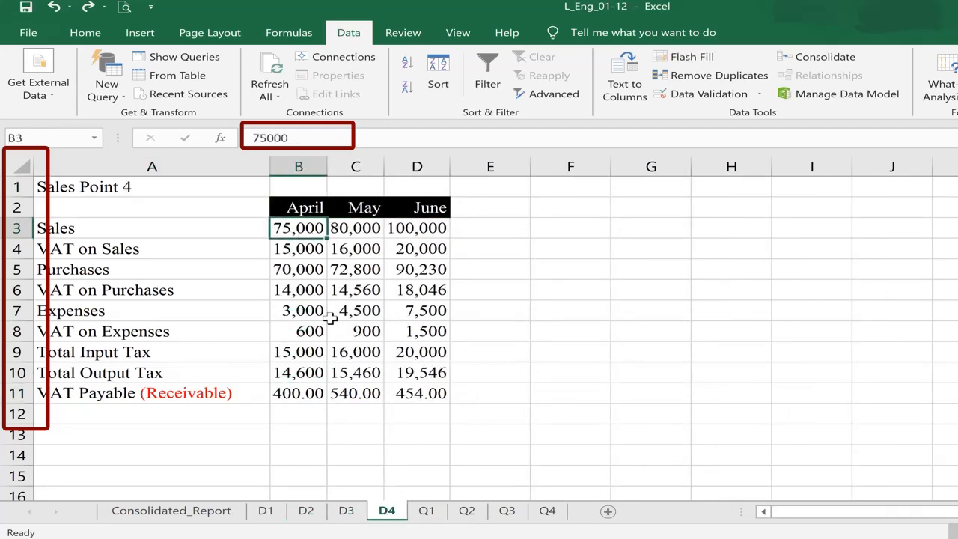
pyautogui.click(199, 512)
pyautogui.click(355, 226)
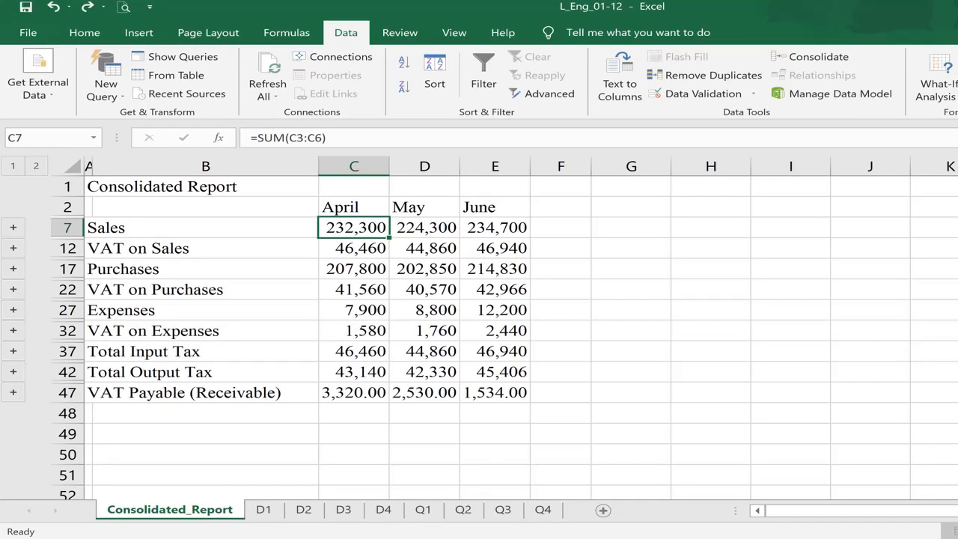
pyautogui.click(146, 227)
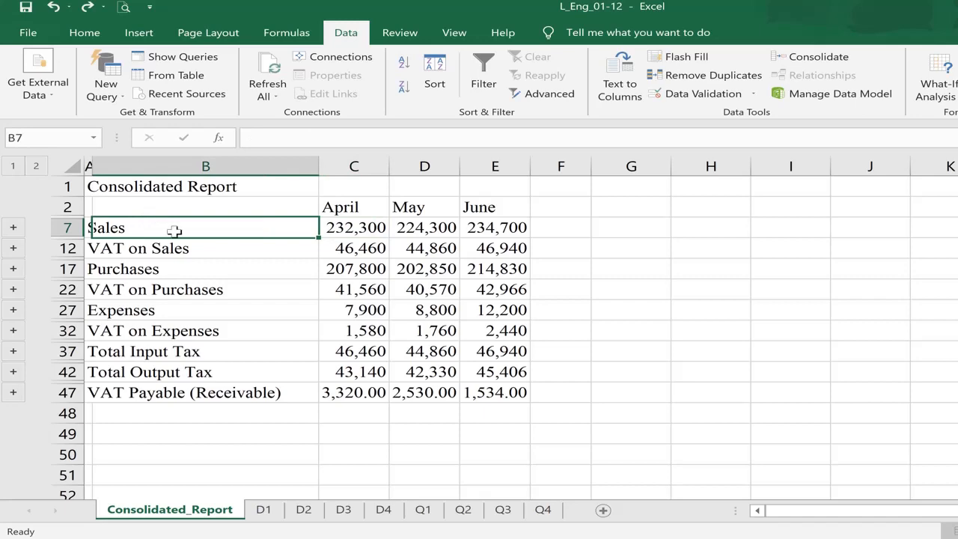
pyautogui.click(275, 251)
pyautogui.click(264, 509)
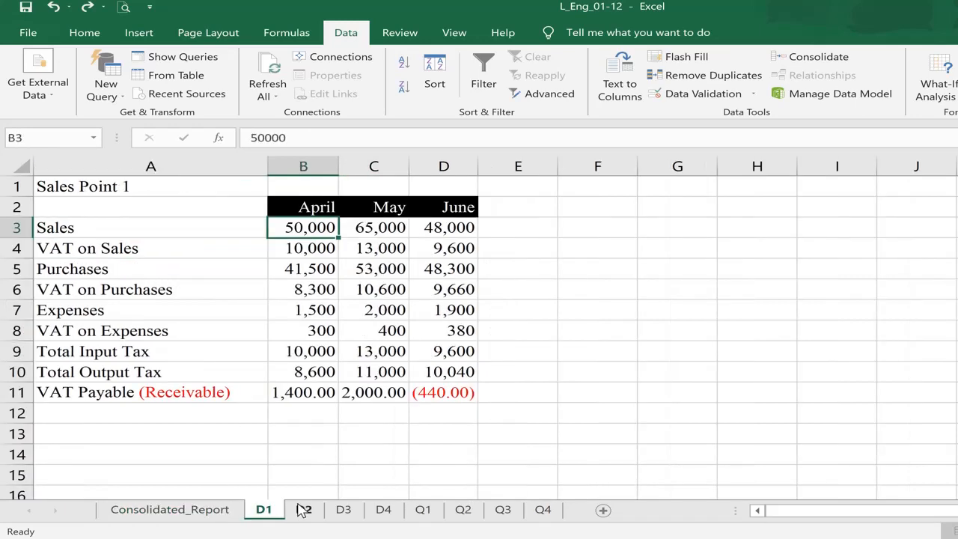
pyautogui.click(304, 509)
pyautogui.click(343, 509)
pyautogui.click(384, 509)
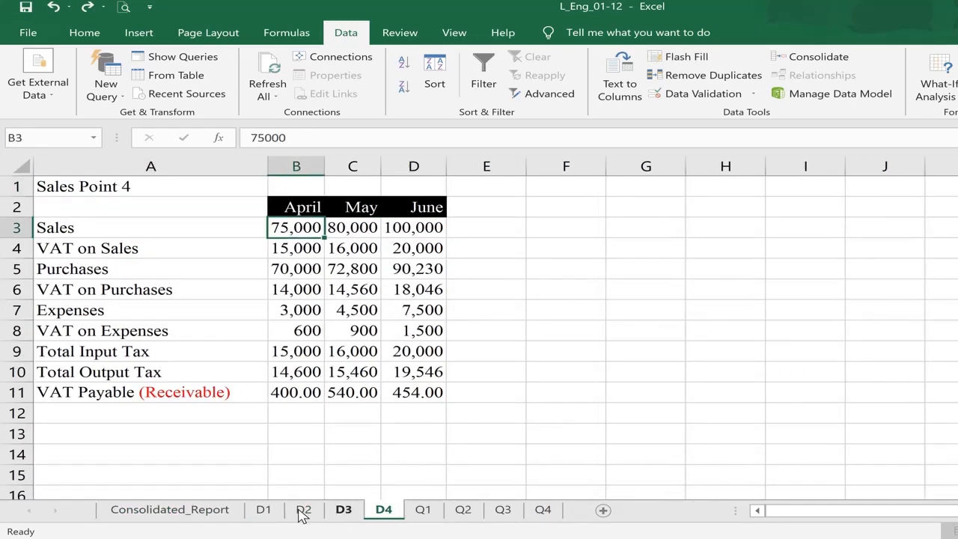
pyautogui.click(265, 510)
pyautogui.click(214, 512)
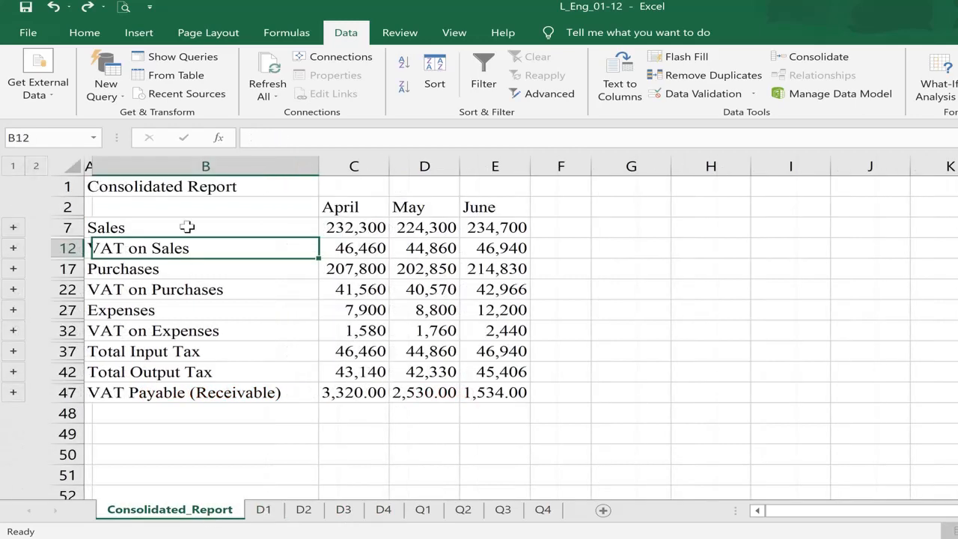
pyautogui.click(187, 226)
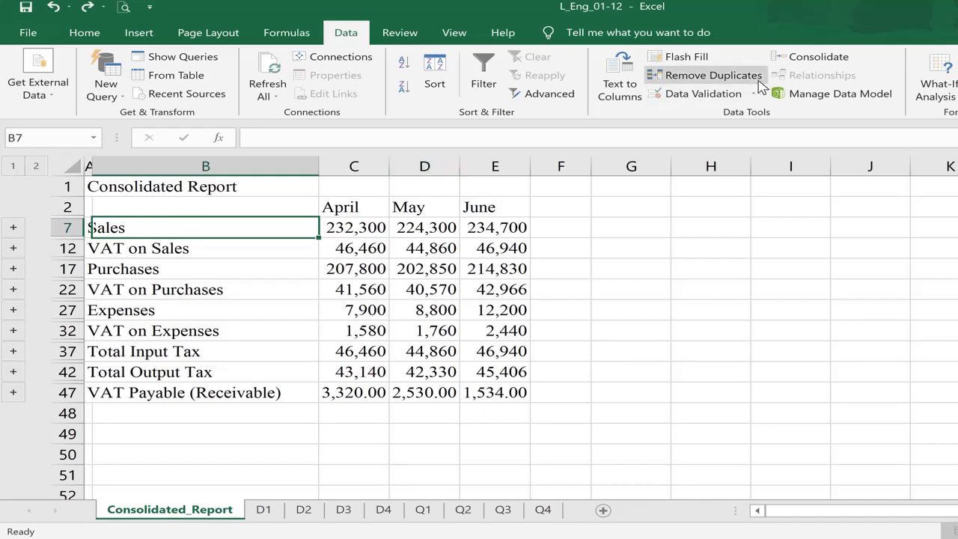
pyautogui.click(816, 57)
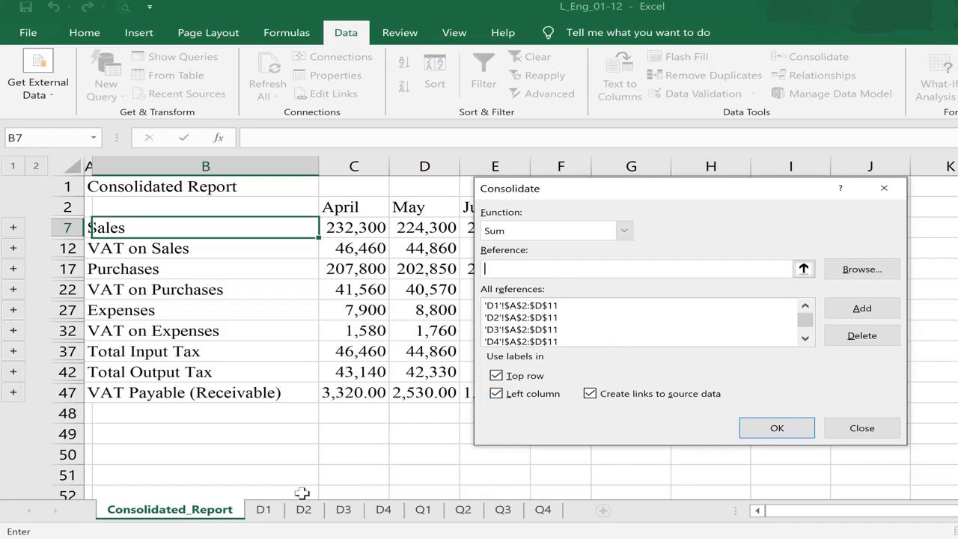
# - Check the Browse option for a source in another file, then cancel without choosing one
pyautogui.click(858, 277)
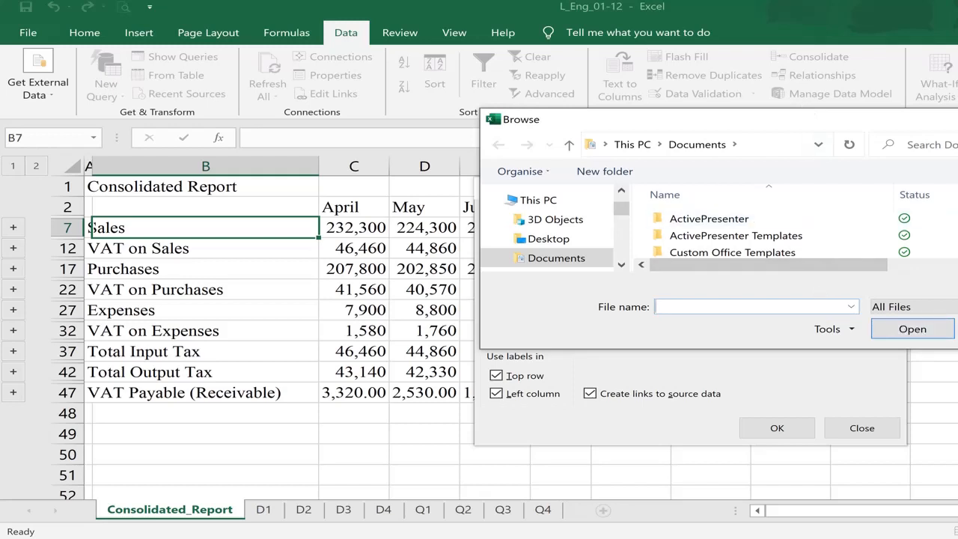
pyautogui.press('Escape')
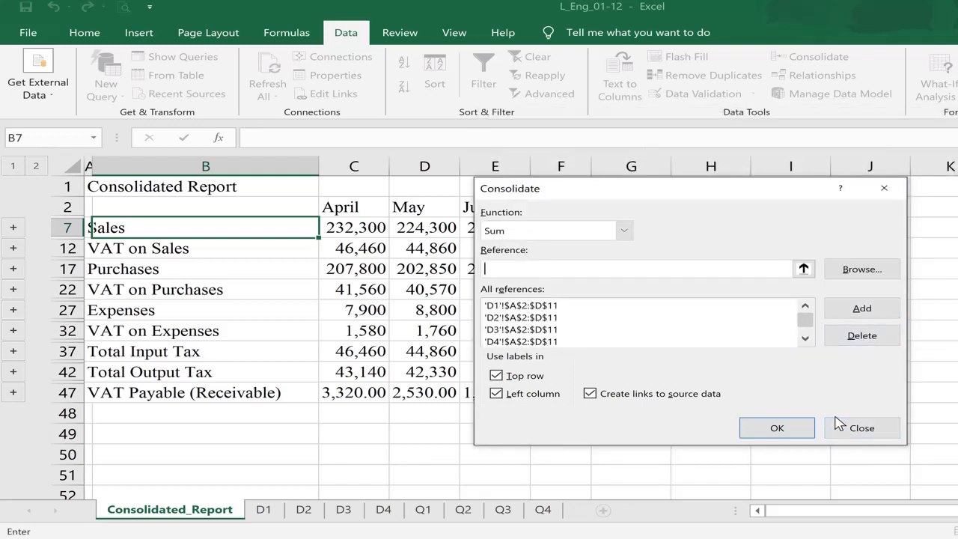